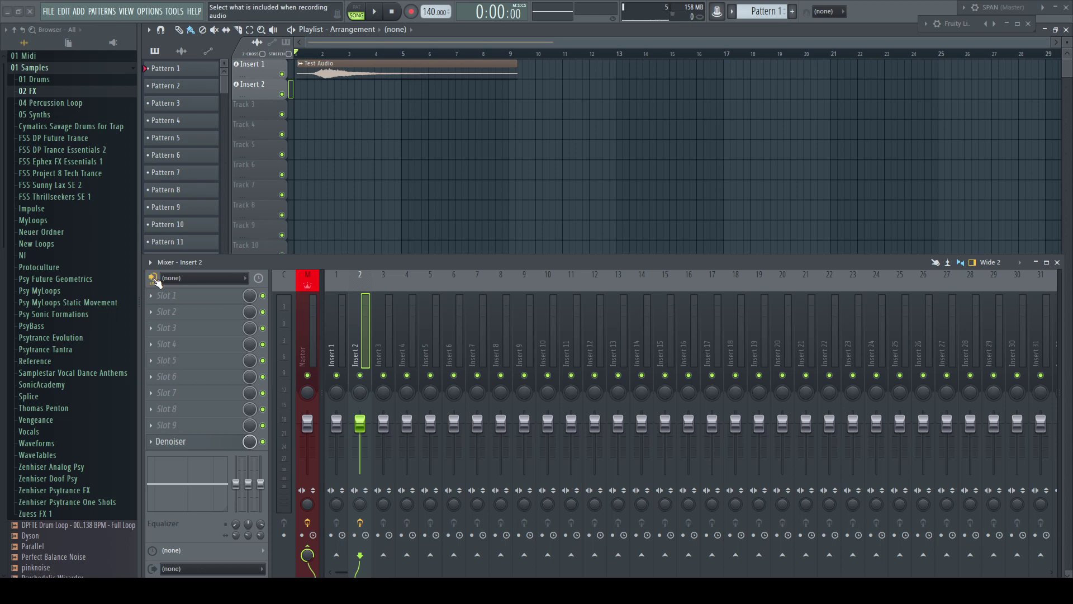
Step: Set Insert 2 to record external and mixer input, and route Insert 1 to Insert 2 only
{"action": "left_click", "coordinate": [153, 279]}
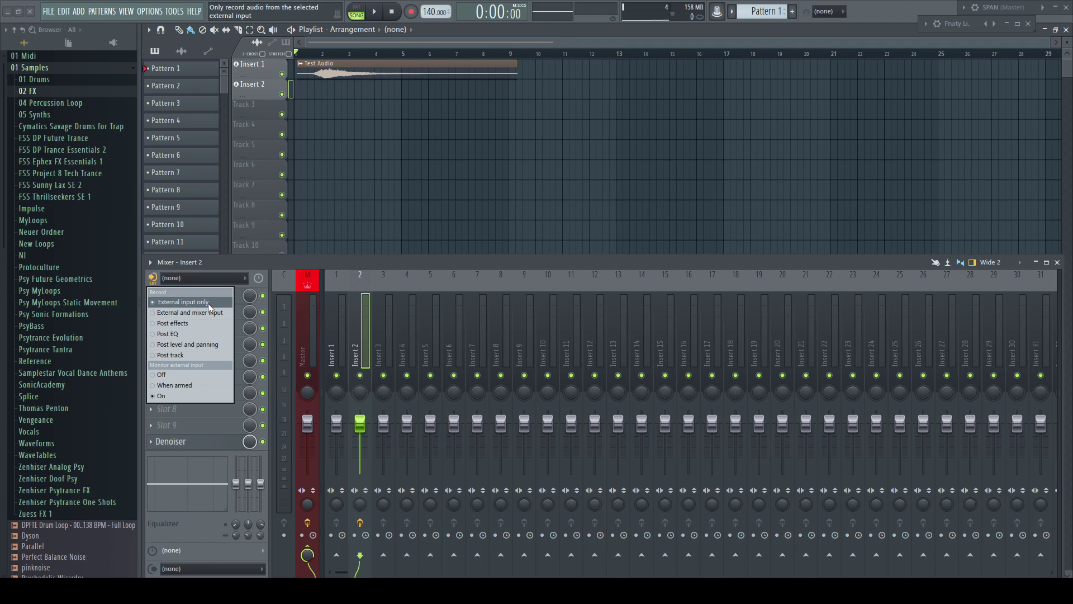
{"action": "left_click", "coordinate": [179, 313]}
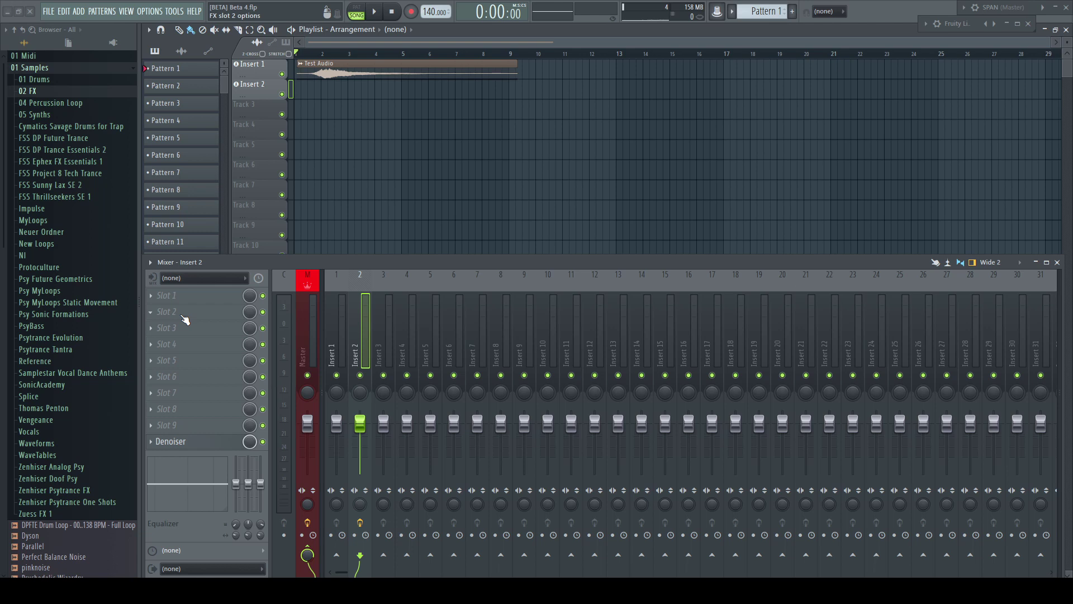
{"action": "left_click", "coordinate": [339, 333]}
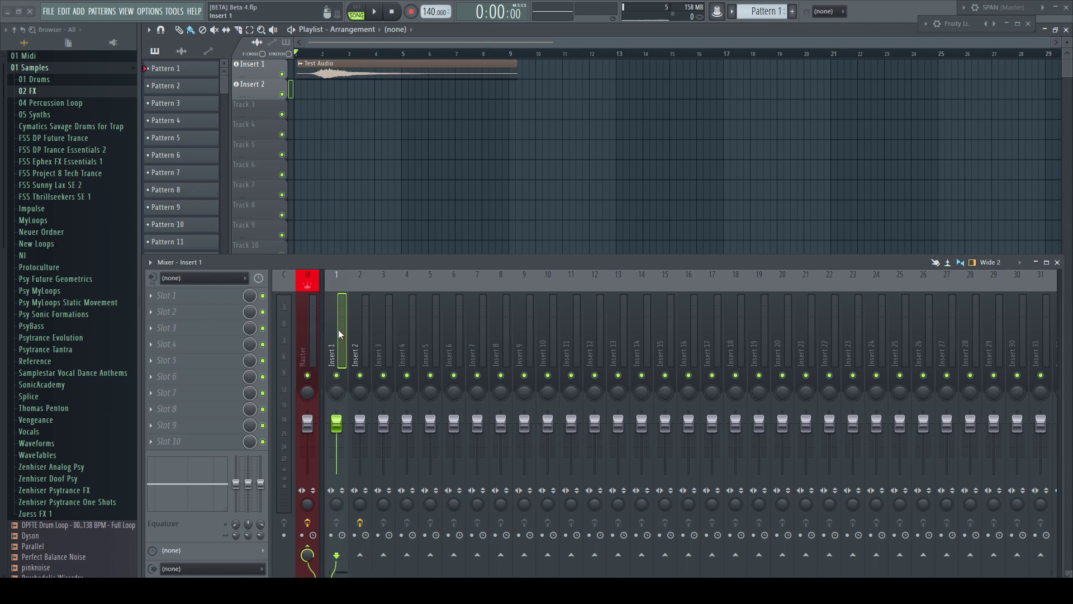
{"action": "right_click", "coordinate": [360, 556]}
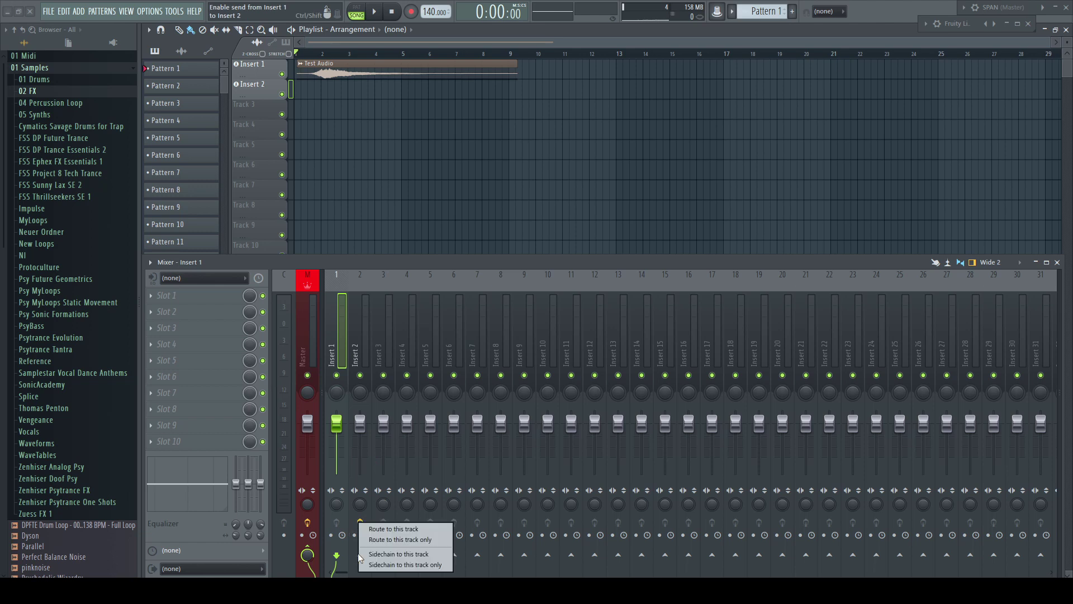
{"action": "left_click", "coordinate": [391, 539]}
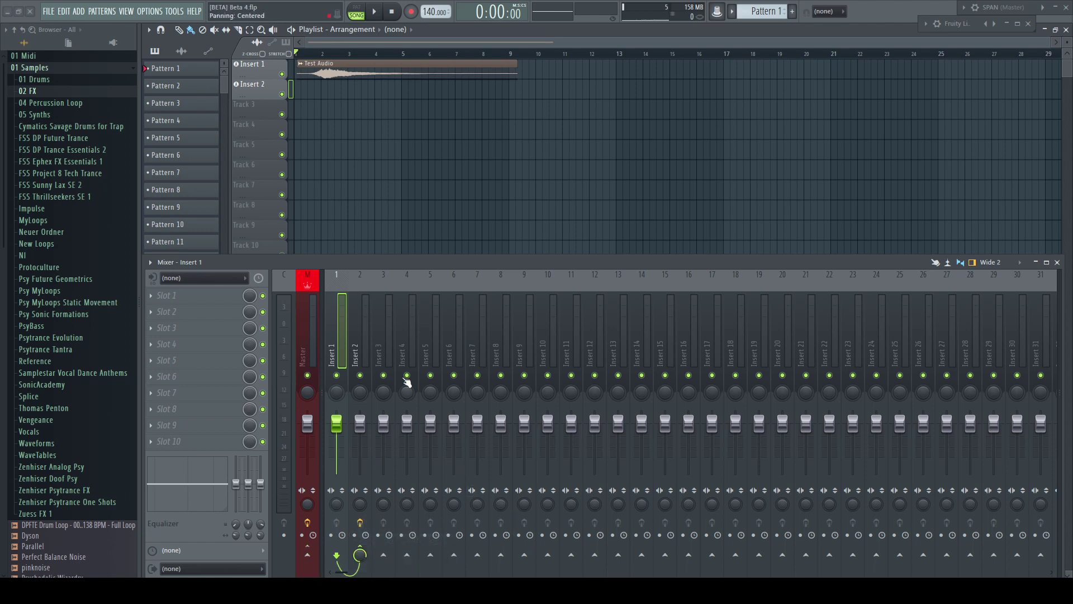
Step: Record Insert 2 into the playlist as an audio clip, using the mono input In 1
{"action": "left_click", "coordinate": [363, 333]}
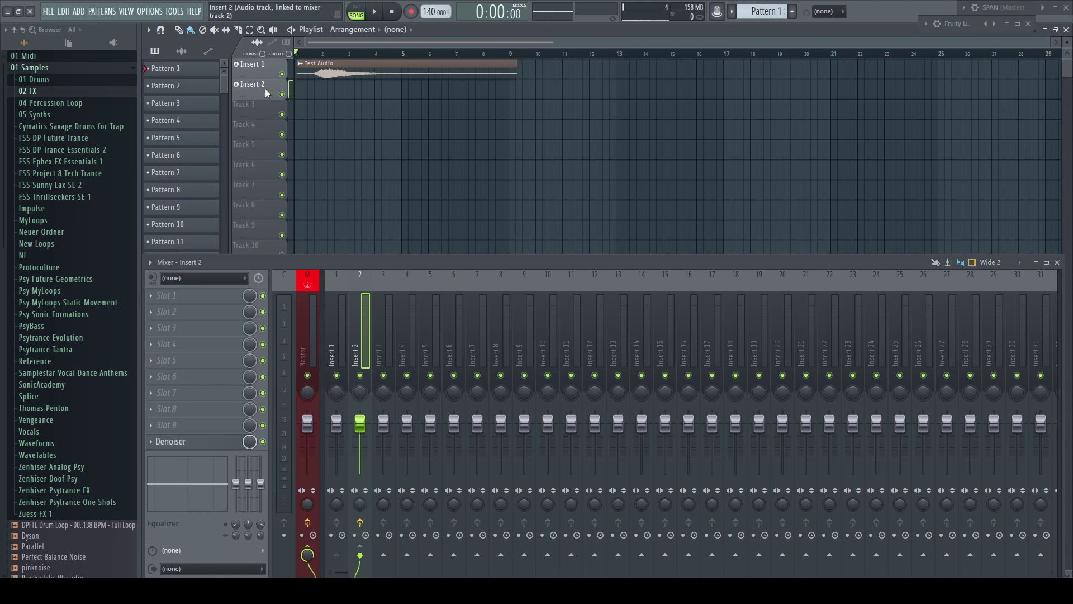
{"action": "left_click", "coordinate": [411, 12]}
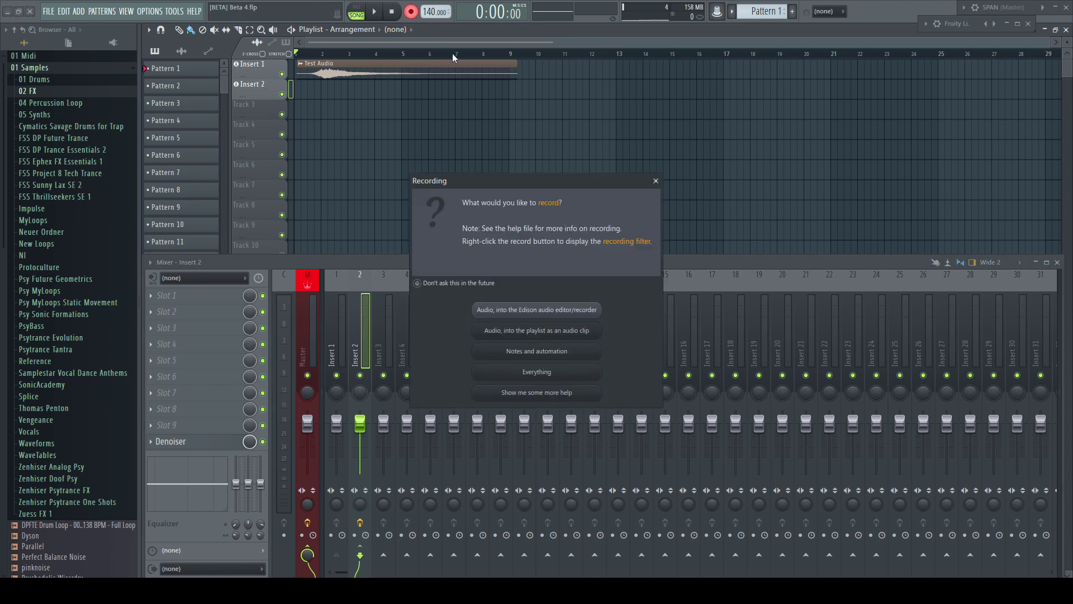
{"action": "left_click", "coordinate": [538, 331]}
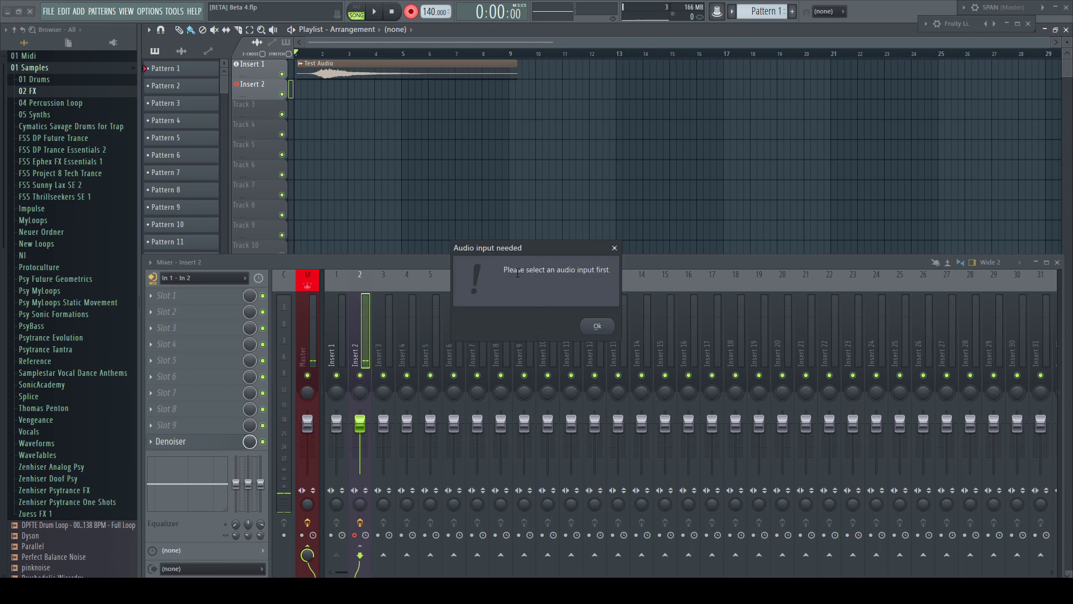
{"action": "left_click", "coordinate": [597, 327]}
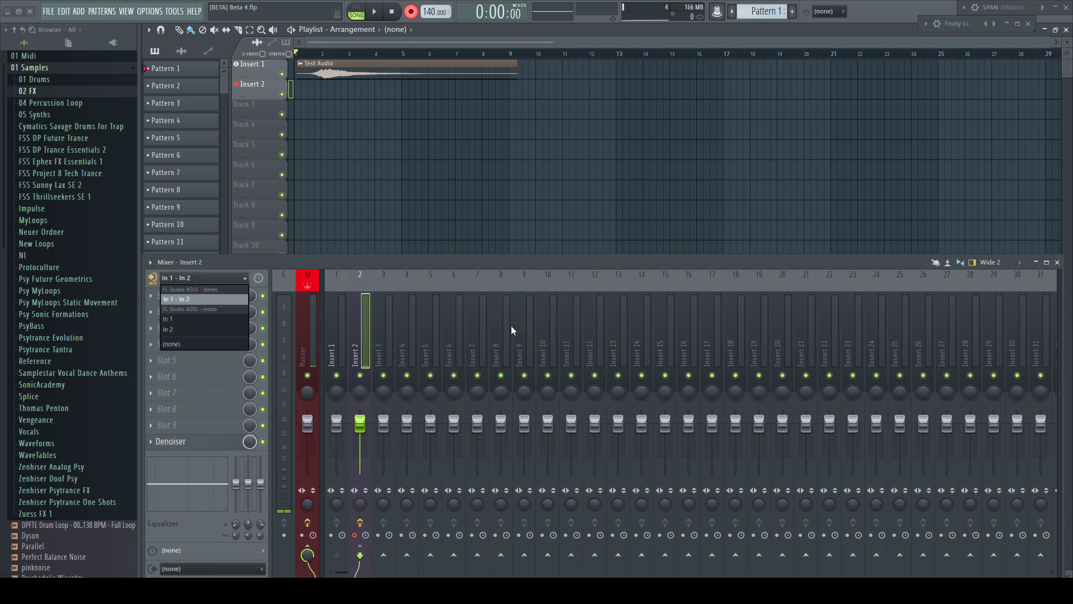
{"action": "left_click", "coordinate": [199, 317]}
{"action": "key", "text": "space"}
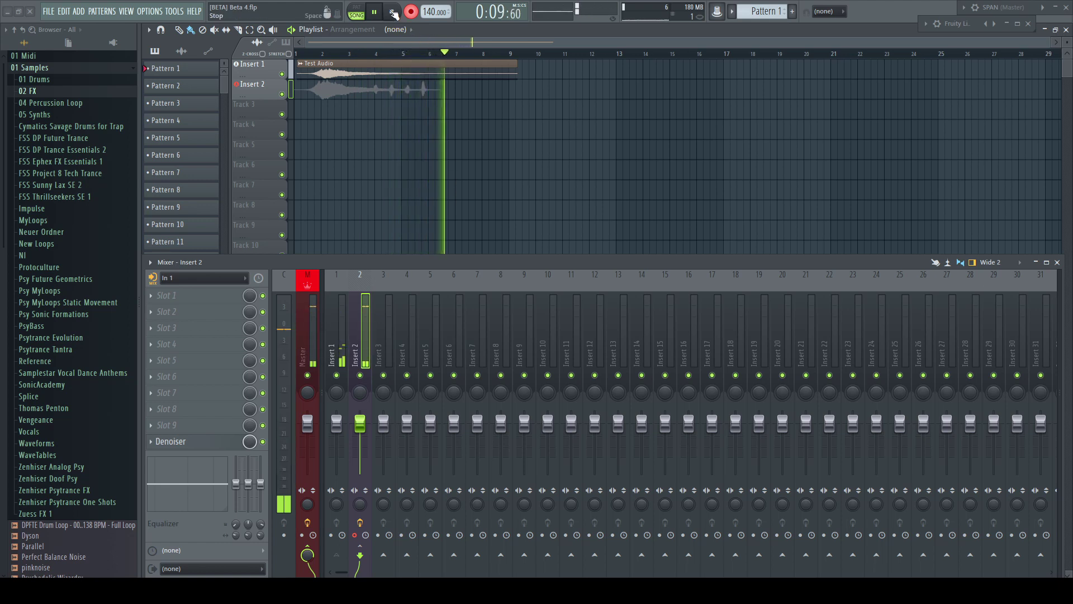
{"action": "left_click", "coordinate": [394, 14]}
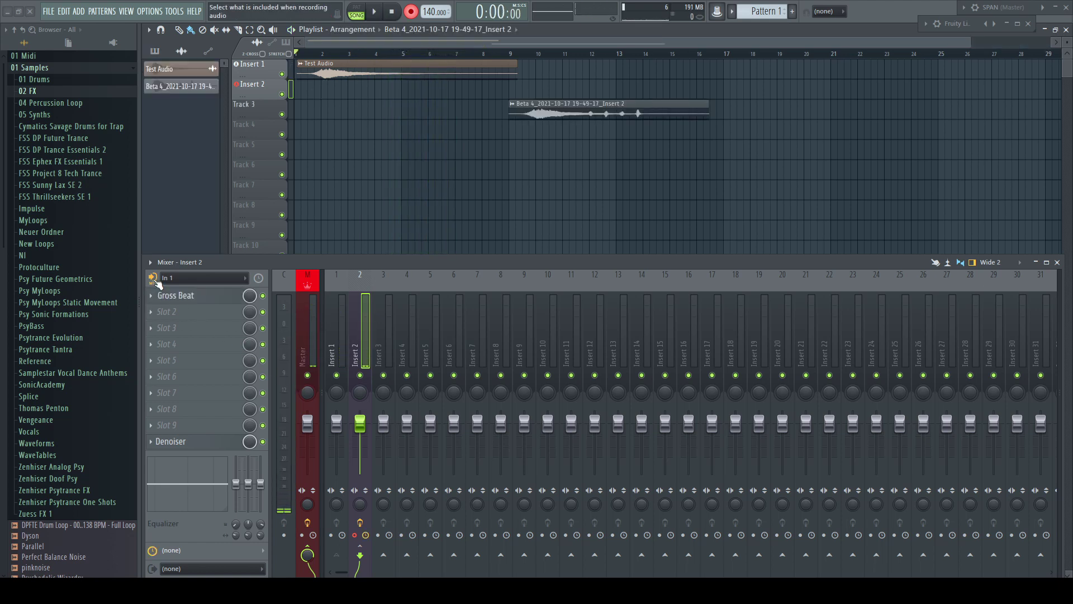
Step: Change Insert 2's recording source to Post effects, show its Gross Beat effect and record another take
{"action": "left_click", "coordinate": [155, 280]}
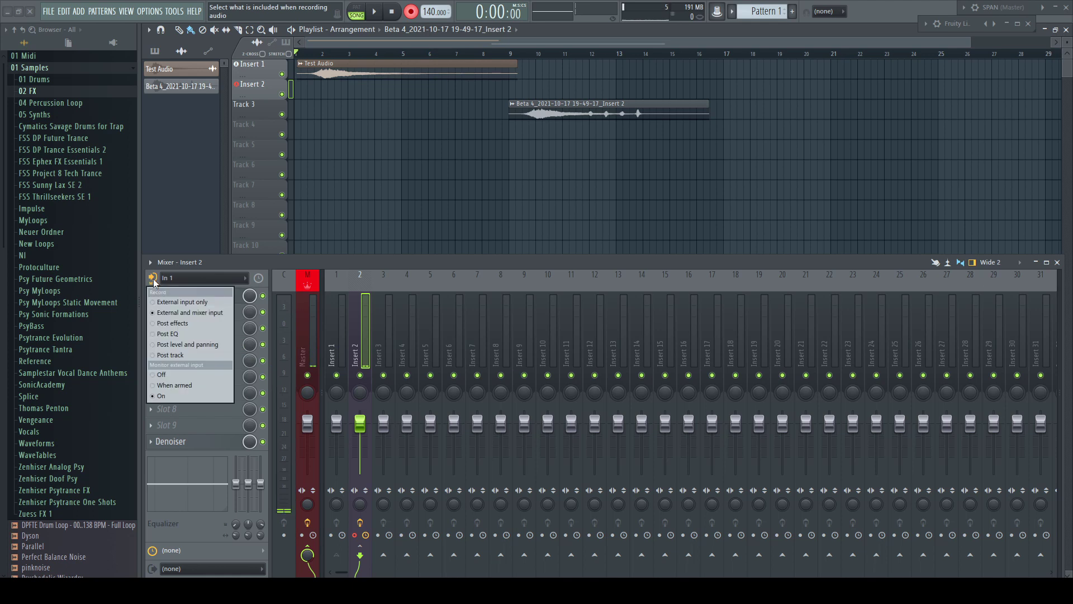
{"action": "left_click", "coordinate": [163, 324]}
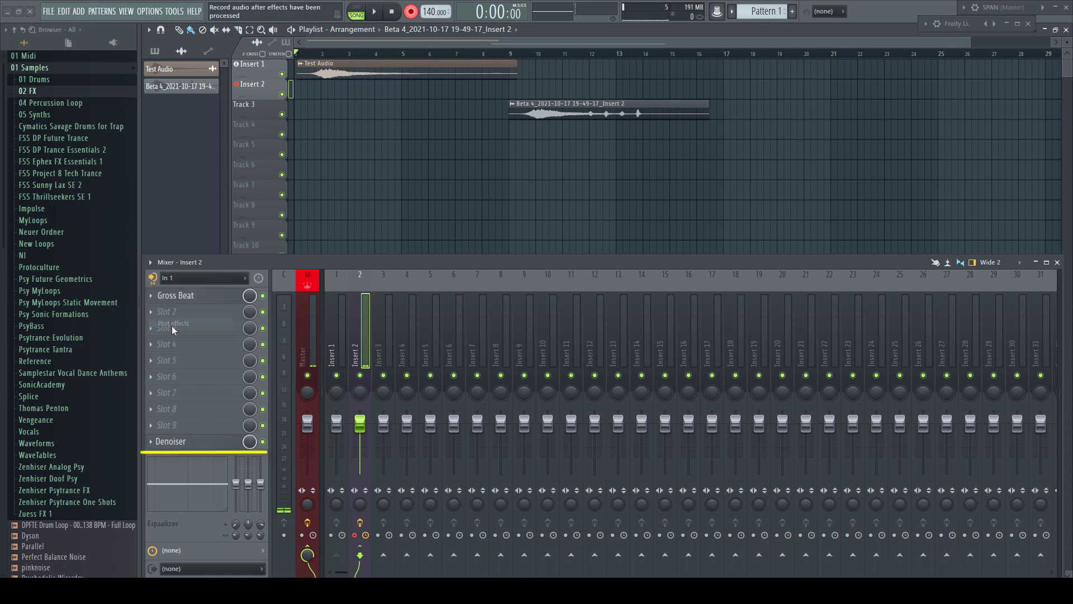
{"action": "left_click", "coordinate": [193, 296]}
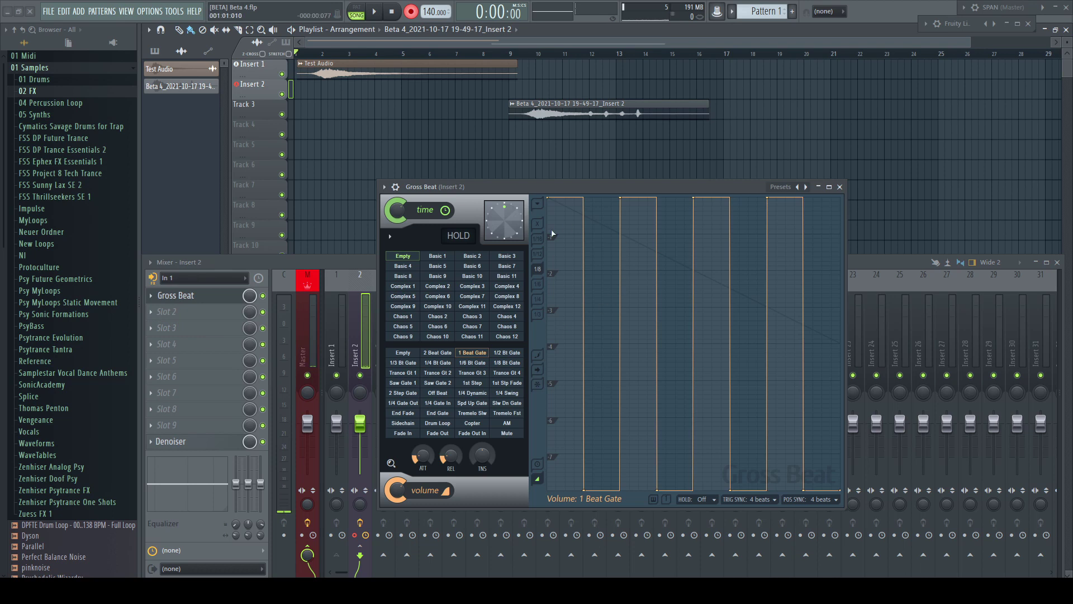
{"action": "left_click", "coordinate": [374, 13]}
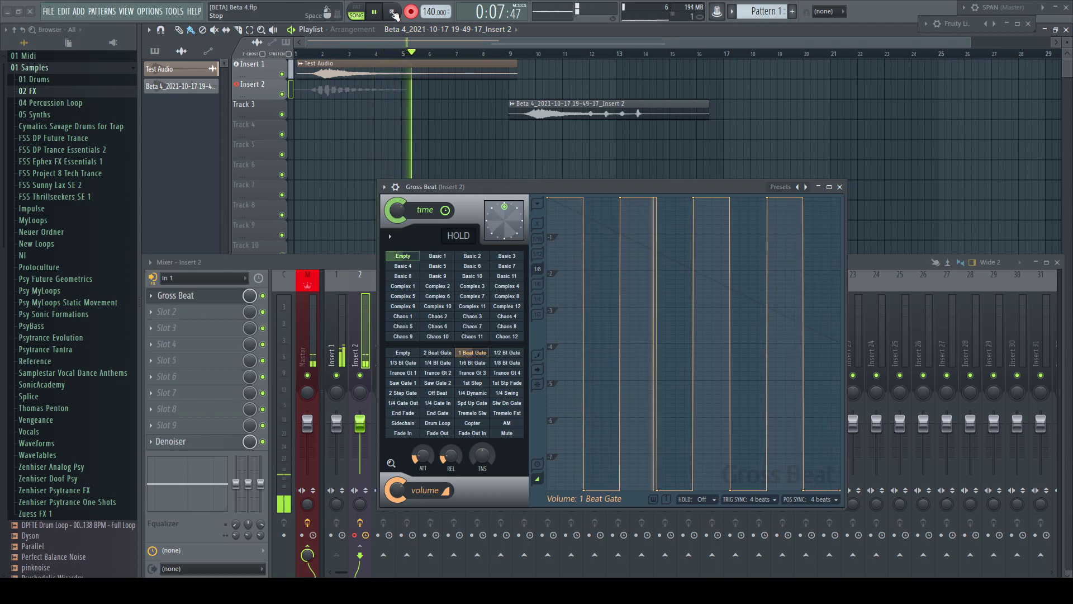
{"action": "left_click", "coordinate": [394, 12]}
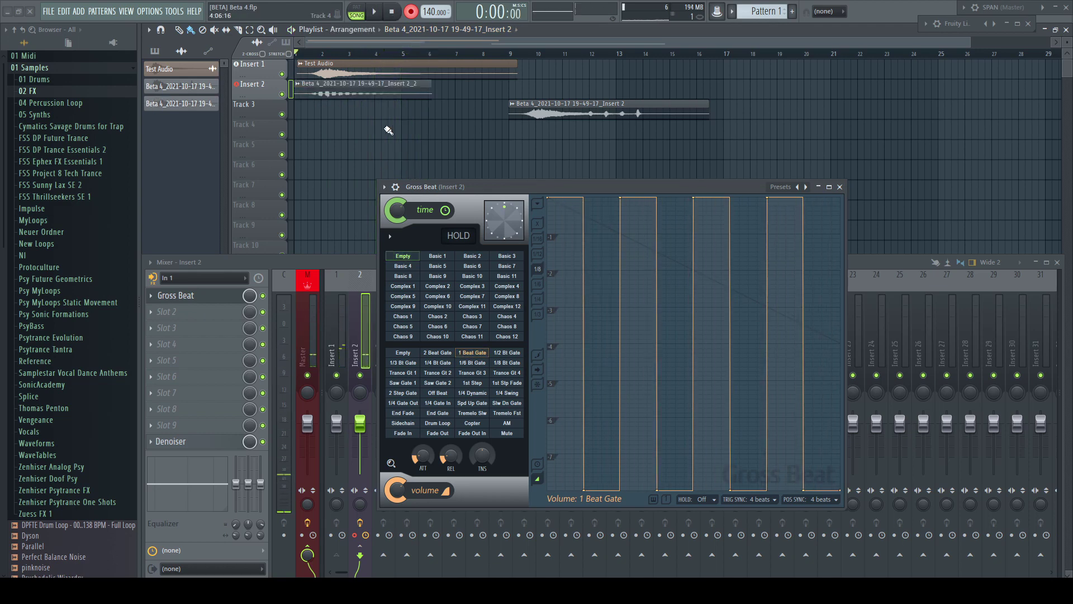
Step: Try Post EQ and Post level and panning as the recording source of Insert 2
{"action": "left_click", "coordinate": [153, 277]}
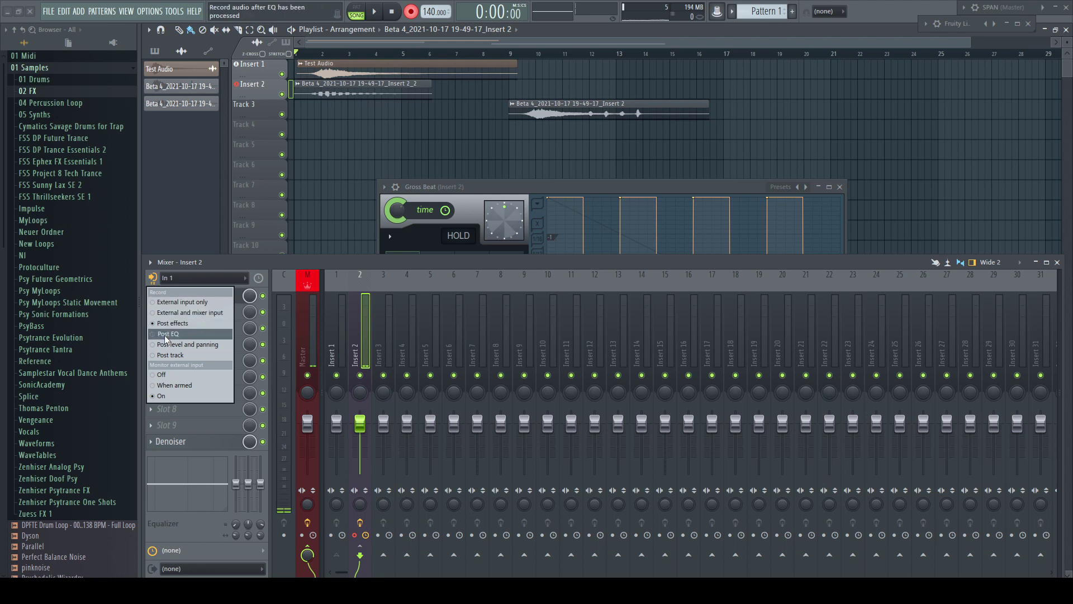
{"action": "left_click", "coordinate": [169, 333]}
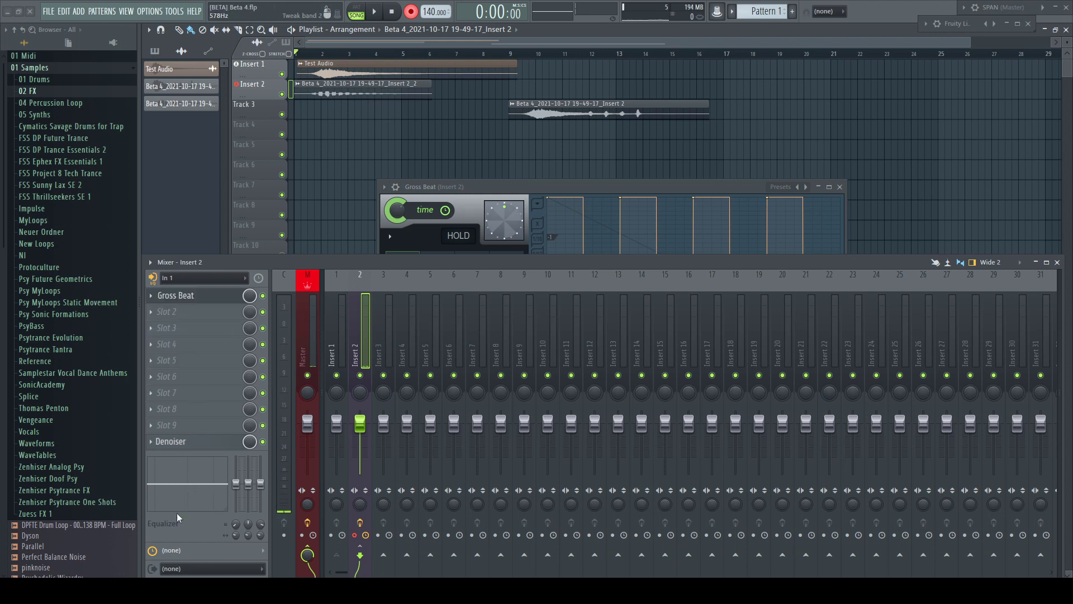
{"action": "left_click", "coordinate": [153, 279]}
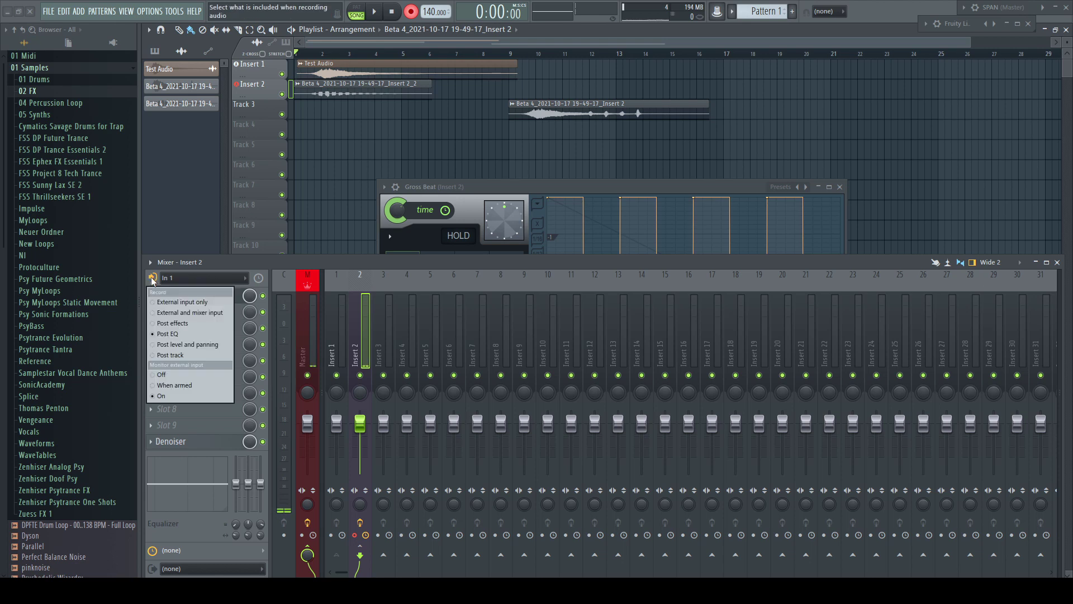
{"action": "left_click", "coordinate": [179, 345]}
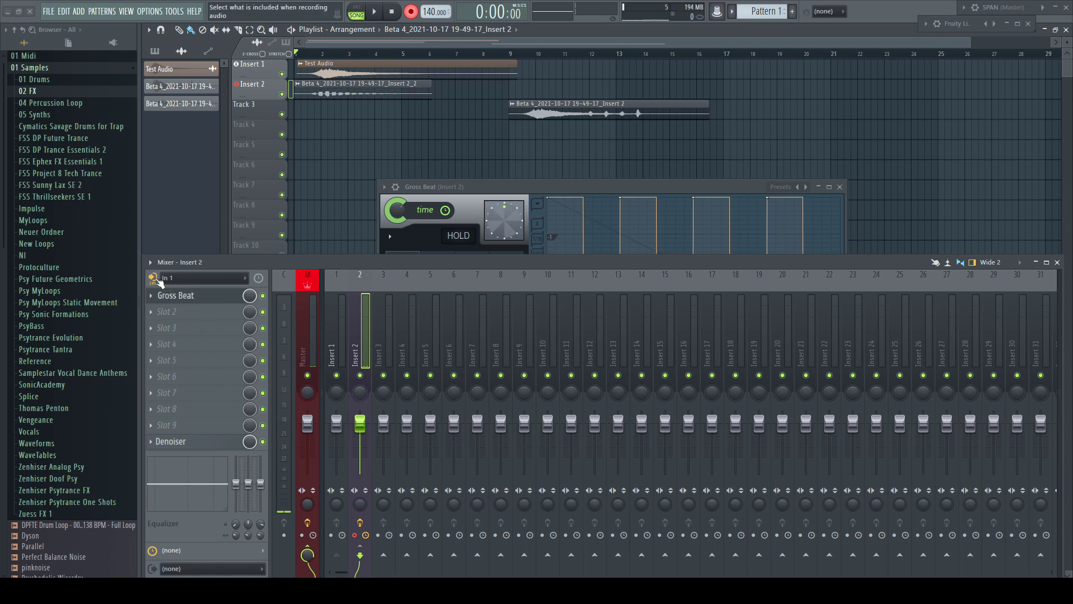
Step: Set Insert 2's recording source to Post track and its external audio input to (none)
{"action": "left_click", "coordinate": [153, 278]}
{"action": "left_click", "coordinate": [178, 358]}
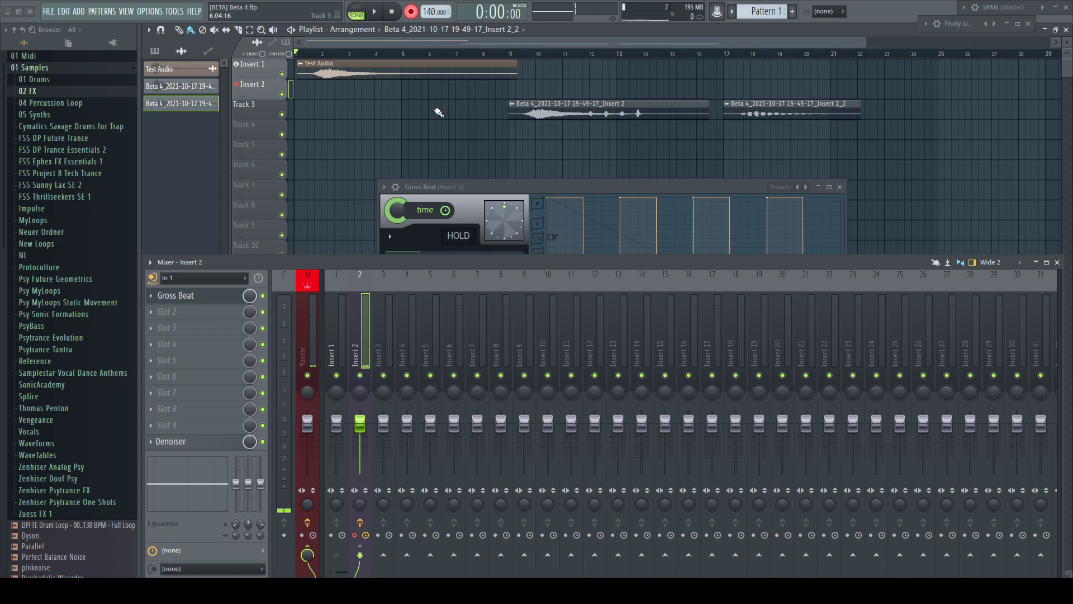
{"action": "left_click", "coordinate": [226, 278]}
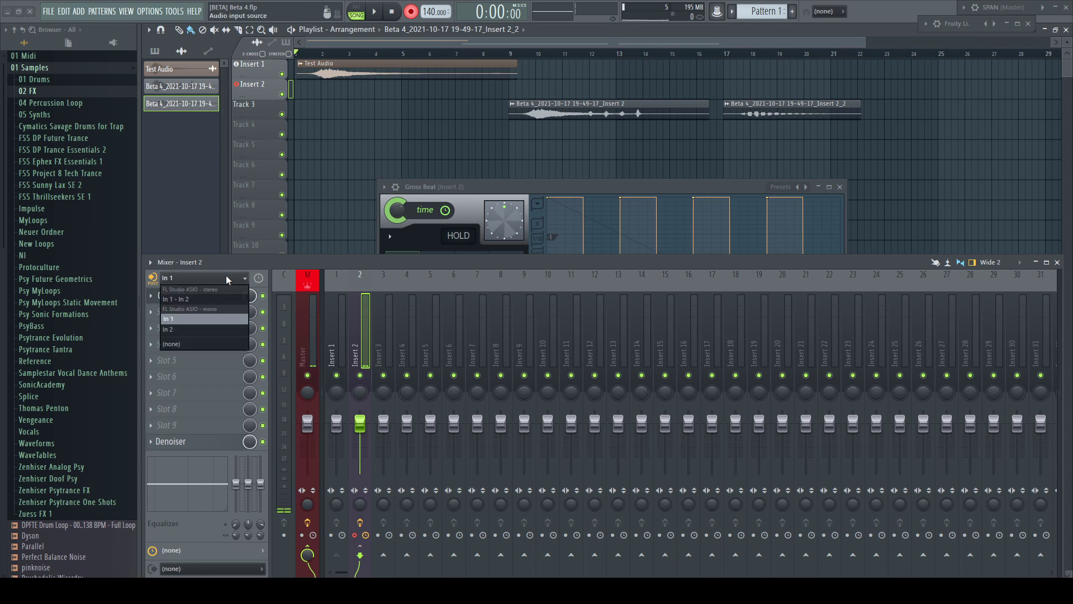
{"action": "left_click", "coordinate": [176, 345]}
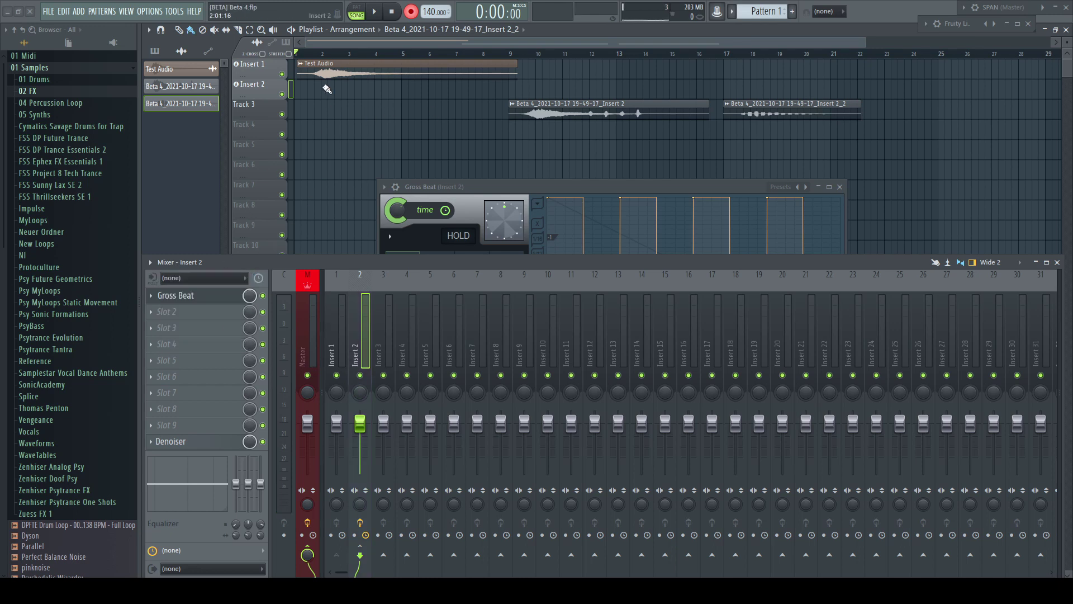
Step: Arm Insert 2 and record its internal audio into the playlist without an external input
{"action": "left_click", "coordinate": [355, 535]}
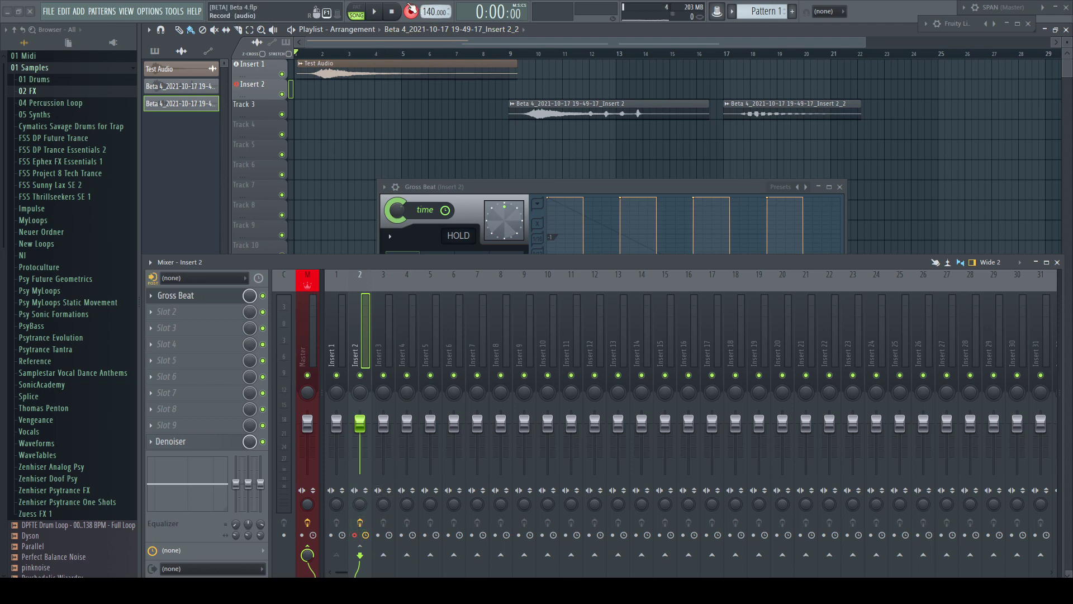
{"action": "left_click", "coordinate": [406, 7]}
{"action": "key", "text": "space"}
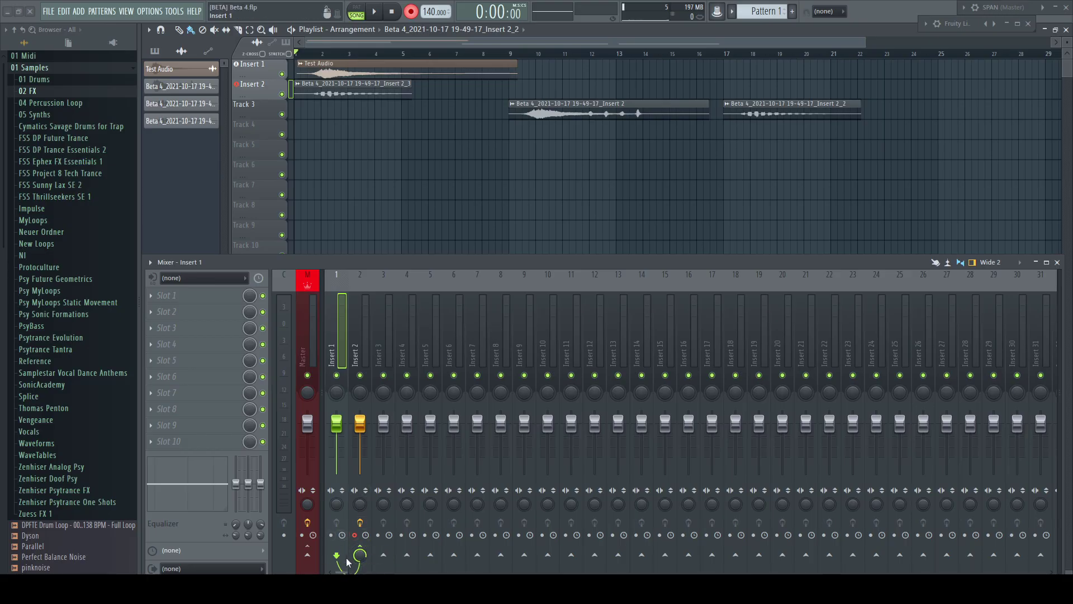
Step: Reset the routing of mixer track Insert 1
{"action": "right_click", "coordinate": [333, 358]}
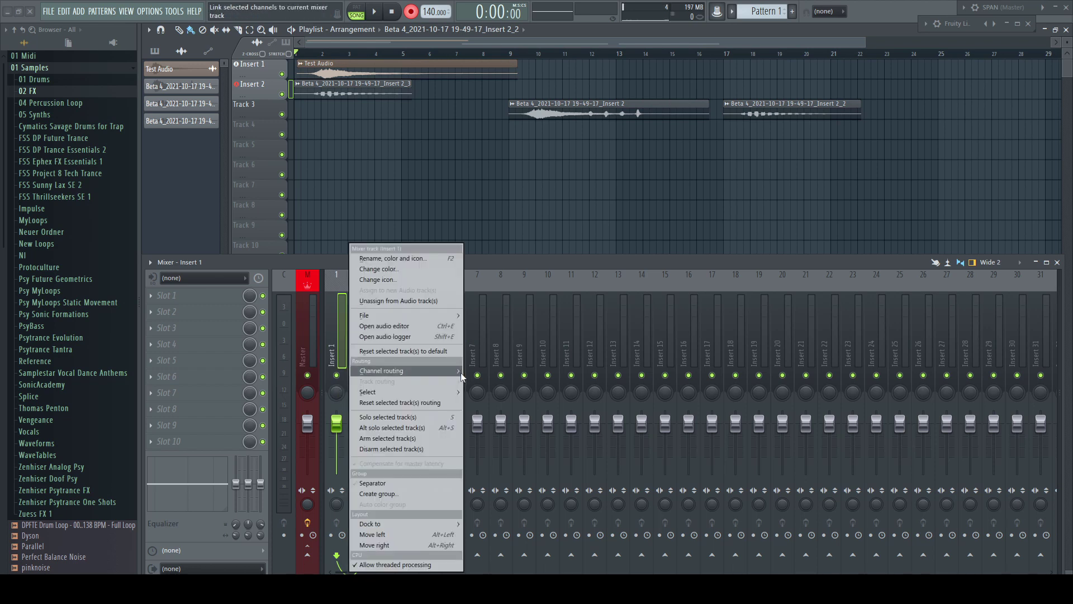
{"action": "left_click", "coordinate": [417, 403]}
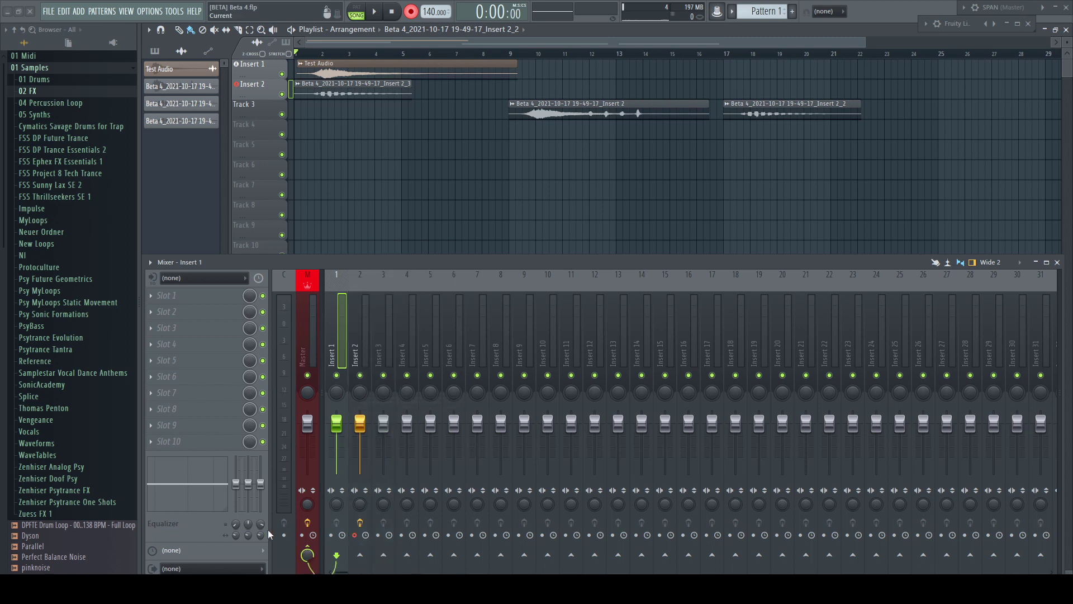
Step: Route mixer inserts 4 to 8 to Insert 3 only, and step through them to check their routing
{"action": "left_click", "coordinate": [413, 351]}
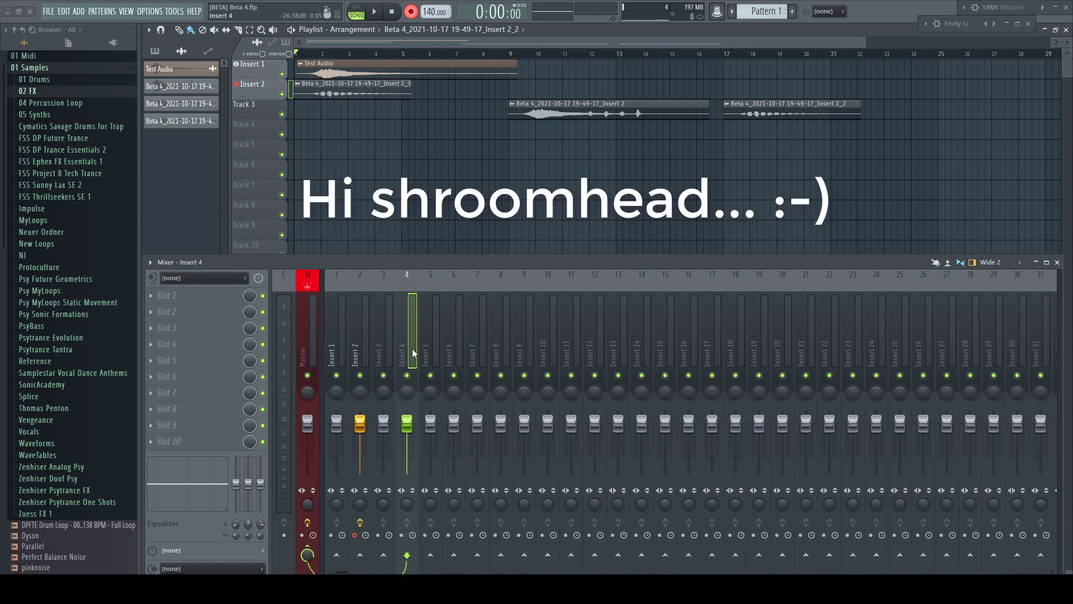
{"action": "left_click_drag", "start_coordinate": [414, 347], "coordinate": [507, 348]}
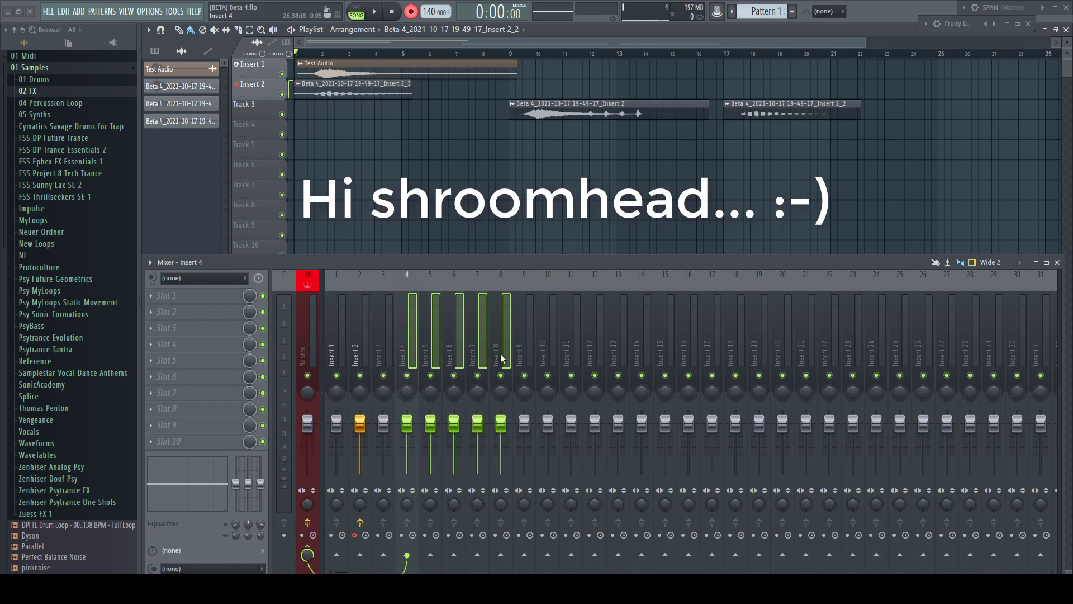
{"action": "right_click", "coordinate": [385, 557]}
{"action": "left_click", "coordinate": [422, 538]}
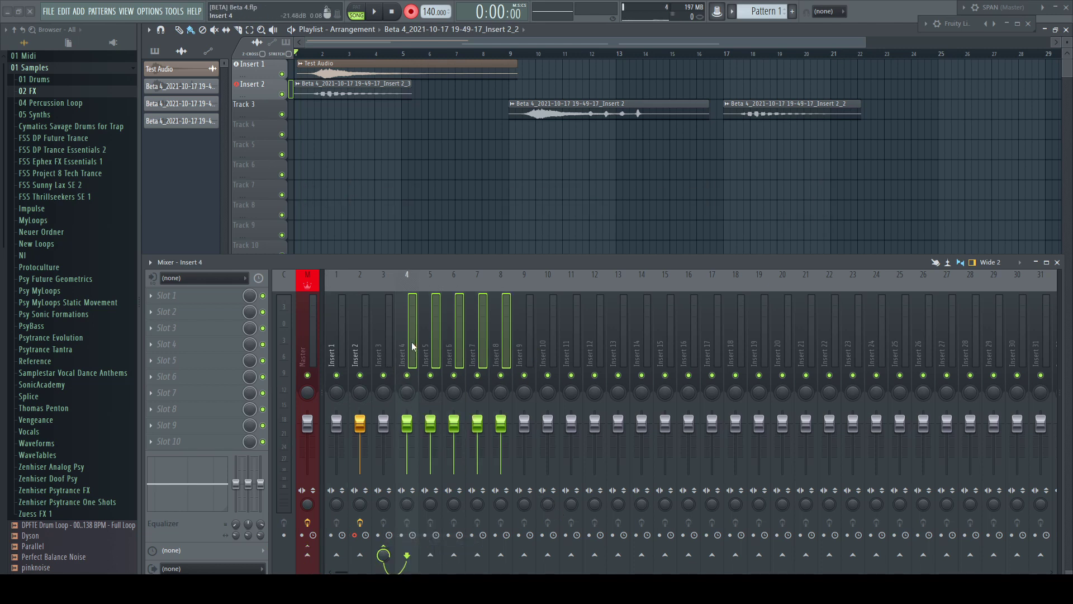
{"action": "key", "text": "Left"}
{"action": "key", "text": "Right"}
{"action": "key", "text": "Right"}
{"action": "key", "text": "Right"}
{"action": "key", "text": "Right"}
{"action": "key", "text": "Right"}
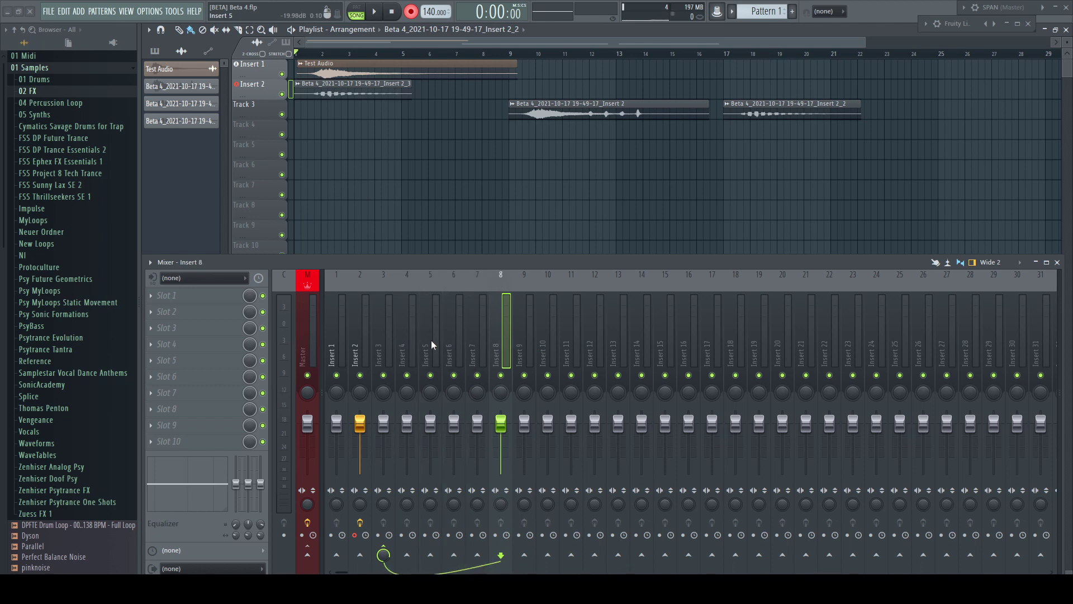
Step: Reset the routing of mixer inserts 4 to 8 together and check each insert's routing
{"action": "left_click_drag", "start_coordinate": [411, 341], "coordinate": [503, 343]}
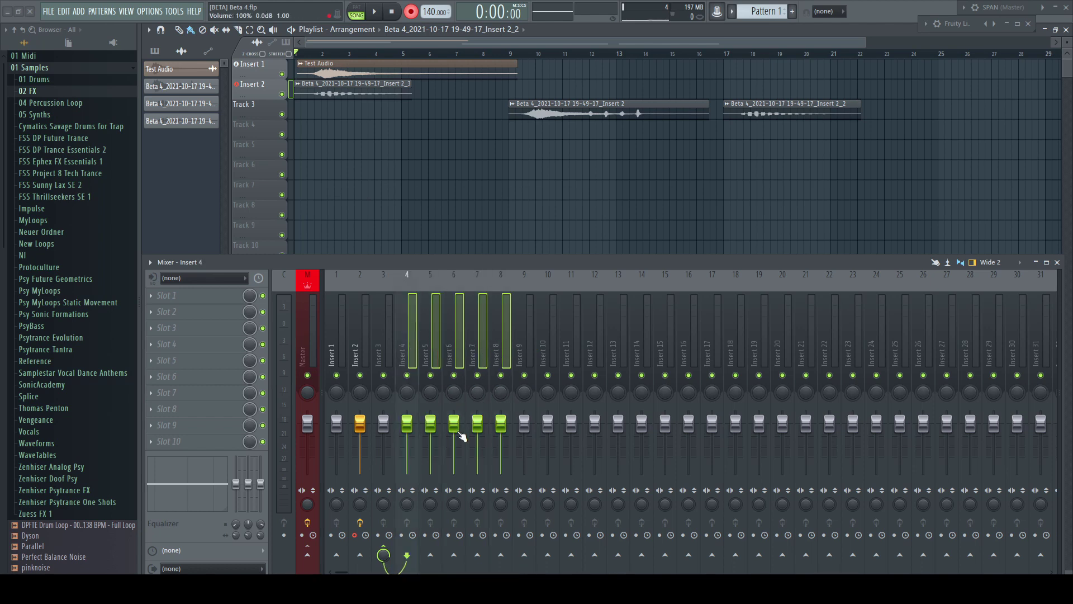
{"action": "right_click", "coordinate": [450, 428]}
{"action": "left_click", "coordinate": [448, 403]}
{"action": "key", "text": "Left"}
{"action": "key", "text": "Right"}
{"action": "key", "text": "Right"}
{"action": "key", "text": "Right"}
{"action": "key", "text": "Right"}
{"action": "key", "text": "Right"}
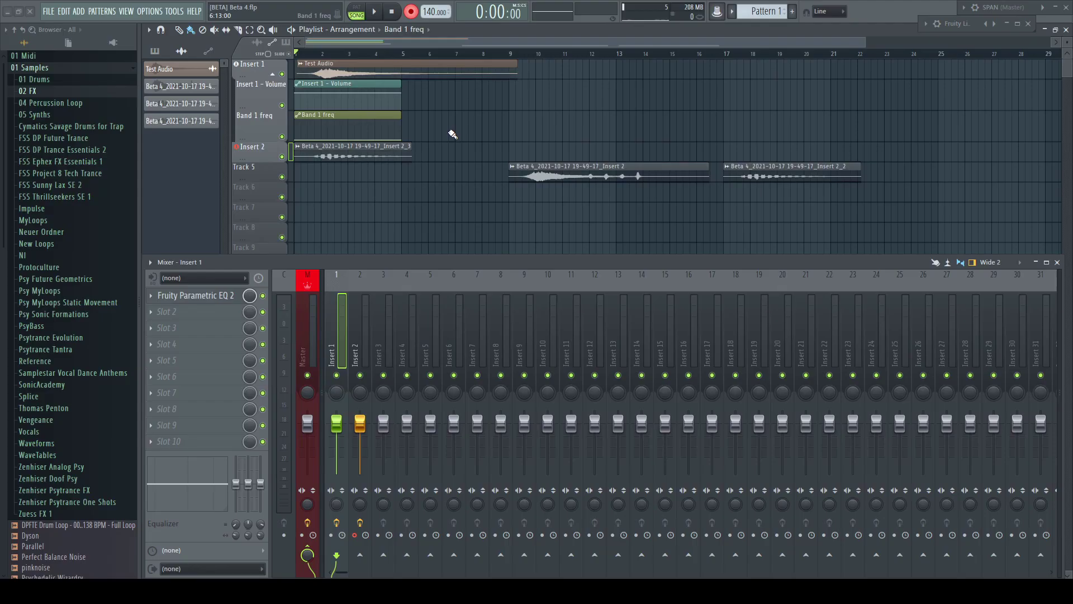
Step: Set the last point of the Insert 1 - Volume automation clip to -20 dB and move the playhead to the clip's end
{"action": "left_click", "coordinate": [334, 85]}
{"action": "double_click", "coordinate": [334, 85]}
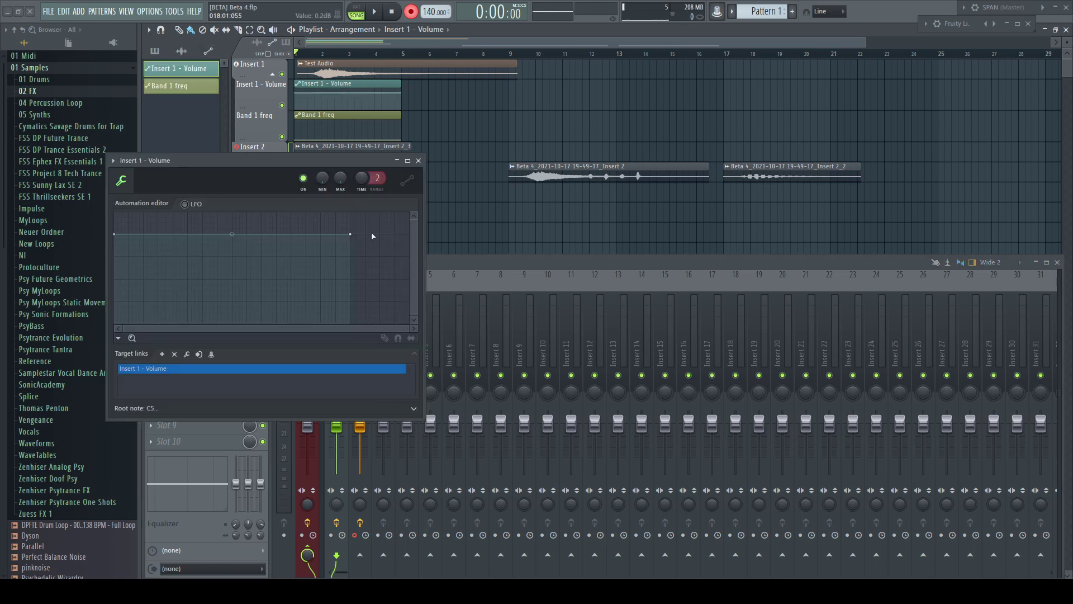
{"action": "right_click", "coordinate": [351, 234]}
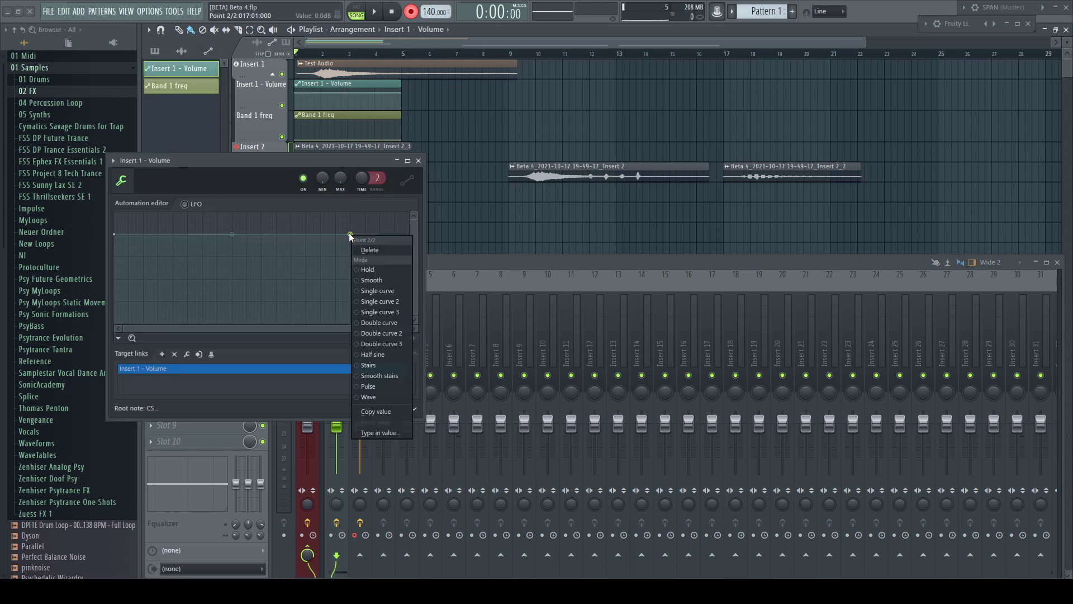
{"action": "left_click", "coordinate": [377, 432]}
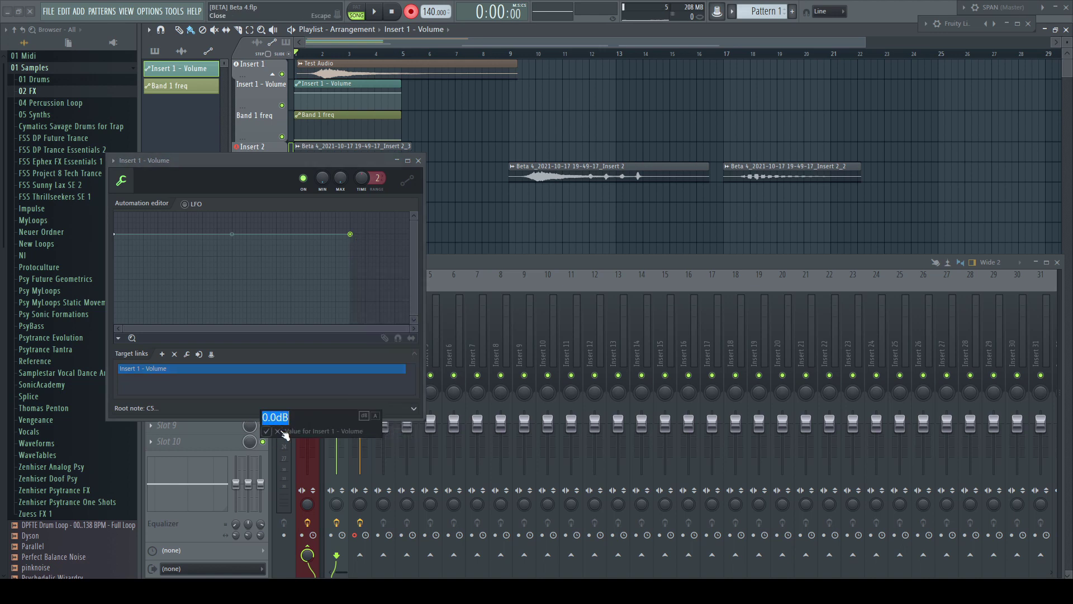
{"action": "type", "text": "-20"}
{"action": "key", "text": "Return"}
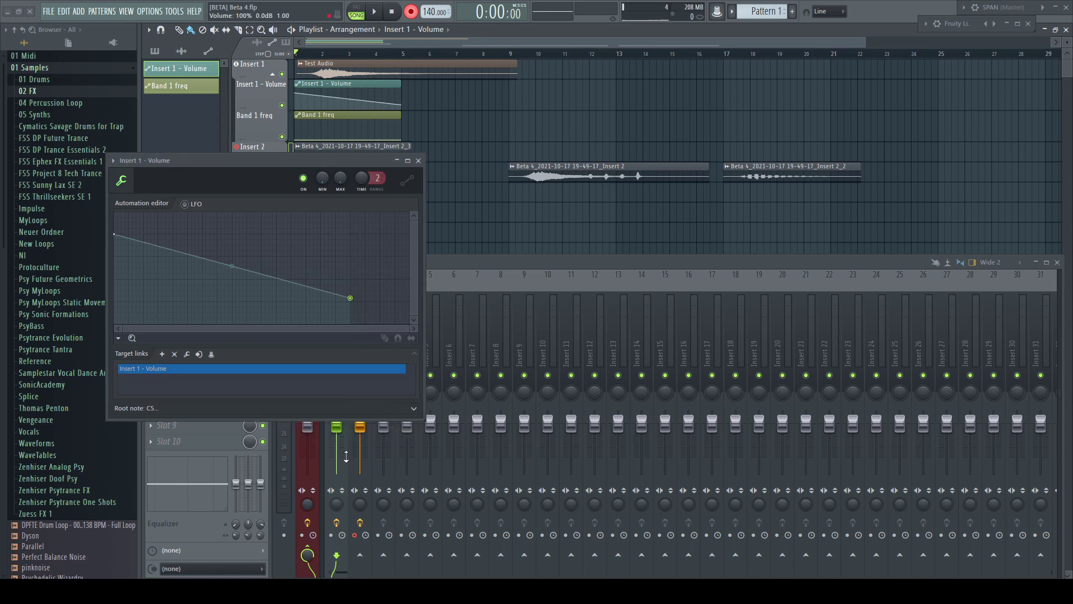
{"action": "left_click", "coordinate": [418, 160]}
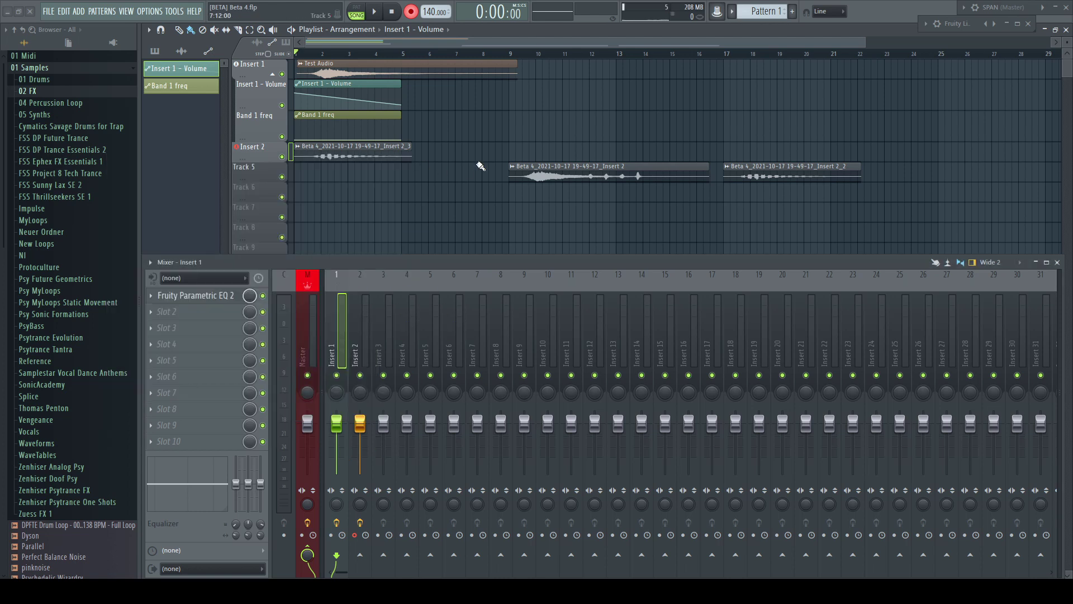
{"action": "left_click", "coordinate": [406, 55]}
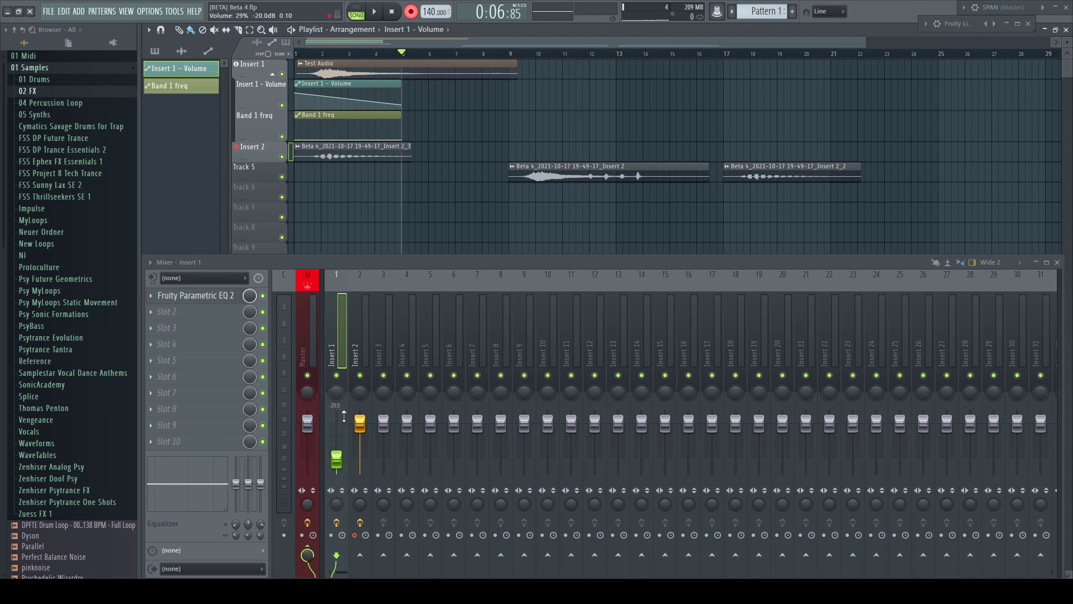
Step: Set the last point of the Band 1 freq automation clip to 500 Hz and check the filter in Fruity Parametric EQ 2
{"action": "double_click", "coordinate": [329, 116]}
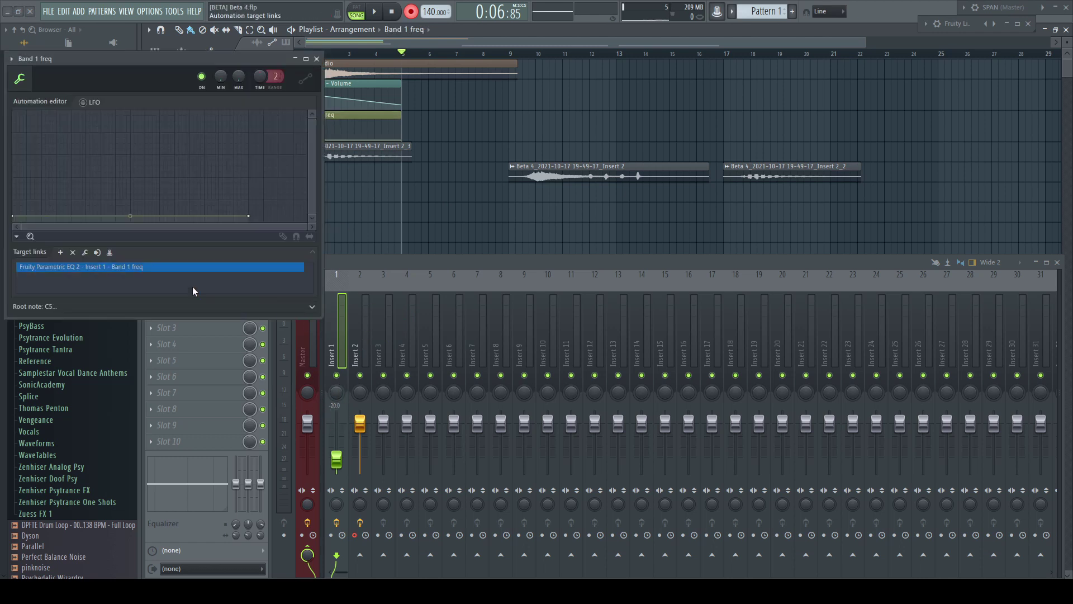
{"action": "right_click", "coordinate": [248, 216]}
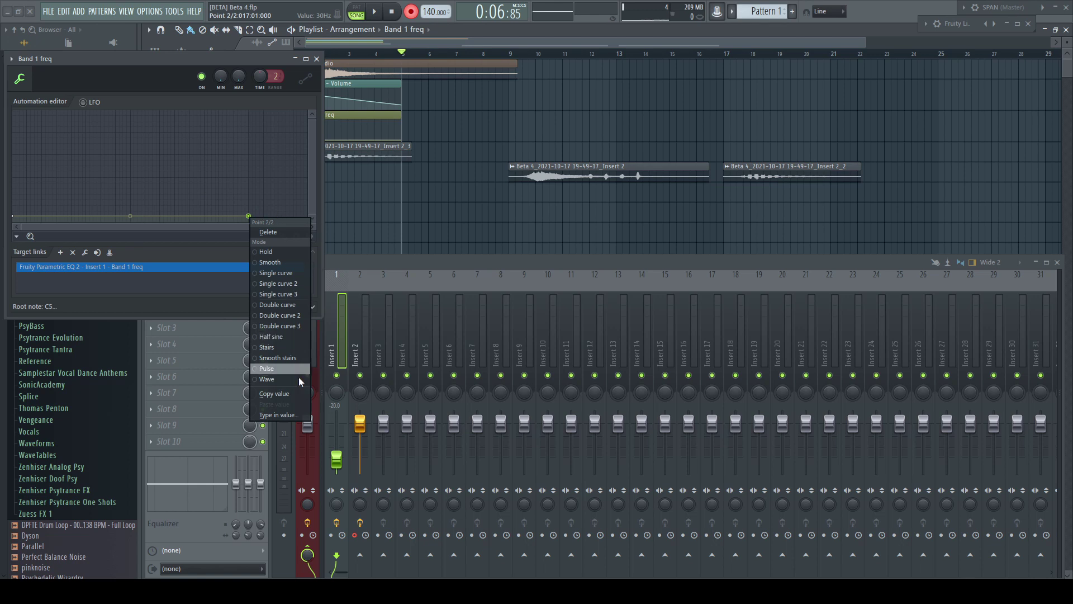
{"action": "left_click", "coordinate": [279, 415]}
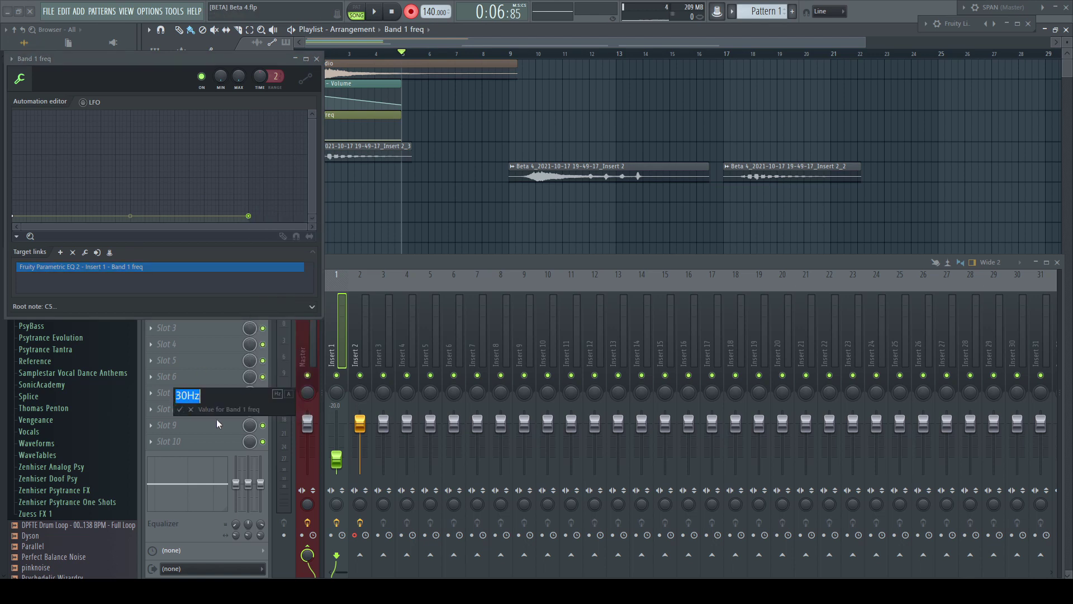
{"action": "type", "text": "500"}
{"action": "key", "text": "Return"}
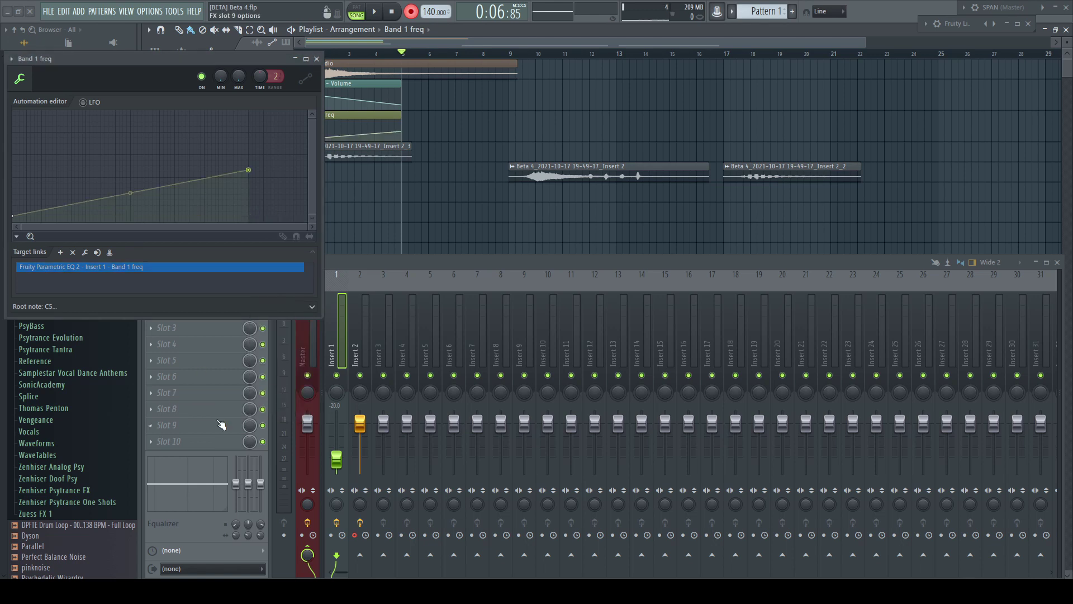
{"action": "left_click", "coordinate": [316, 59]}
{"action": "left_click", "coordinate": [223, 295]}
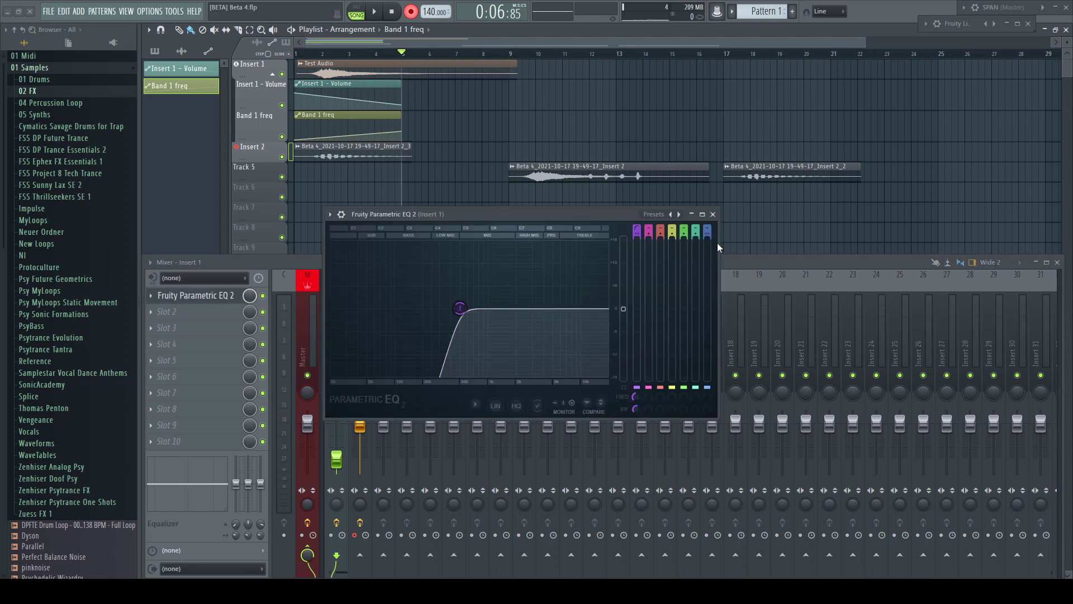
{"action": "left_click", "coordinate": [713, 214]}
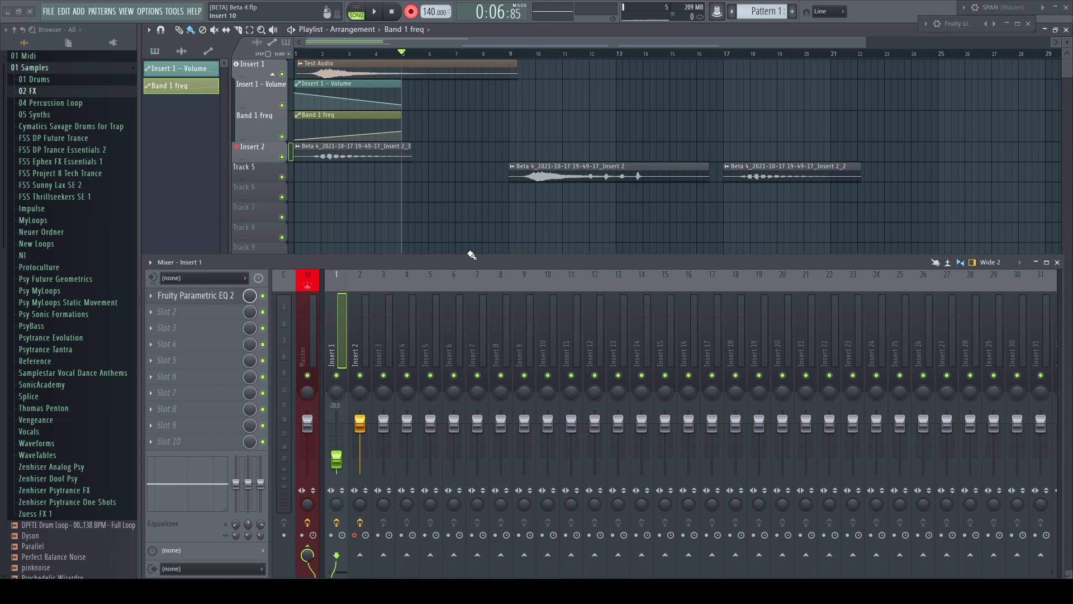
Step: Inspect the value entry for the last Band 1 freq point directly in the playlist, and close it without entering anything
{"action": "right_click", "coordinate": [400, 133]}
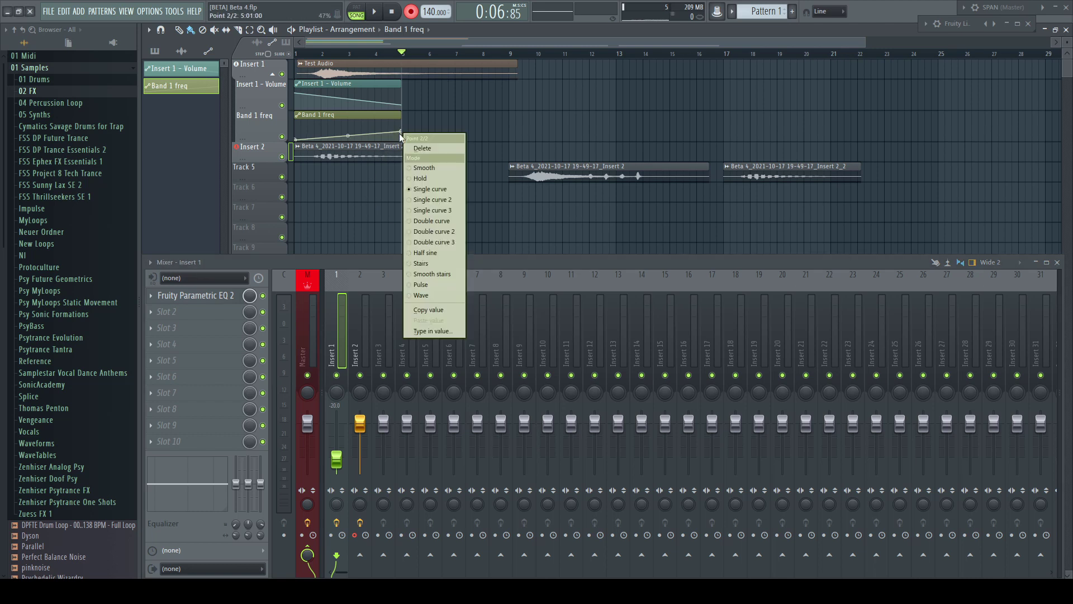
{"action": "left_click", "coordinate": [434, 331]}
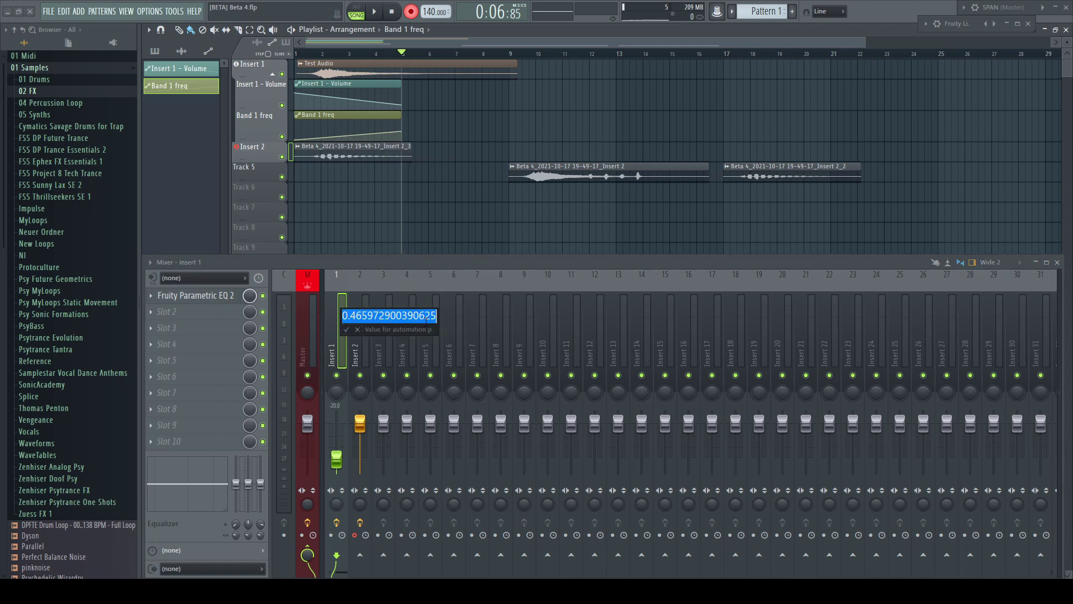
{"action": "left_click", "coordinate": [358, 330]}
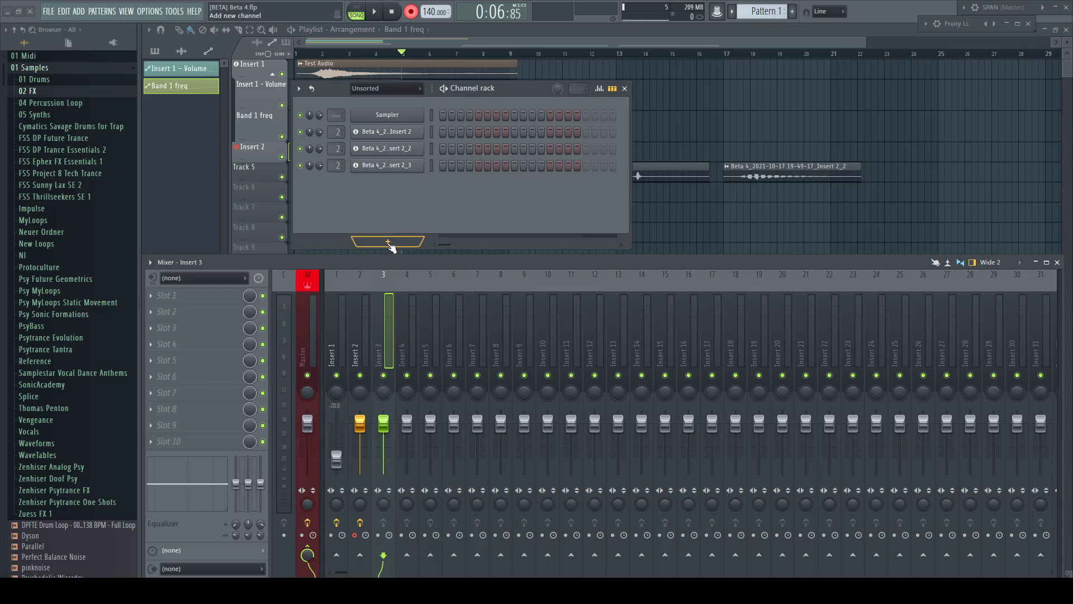
Step: Add a Sytrus instrument channel and move its window nearer the middle of the workspace
{"action": "left_click", "coordinate": [389, 244]}
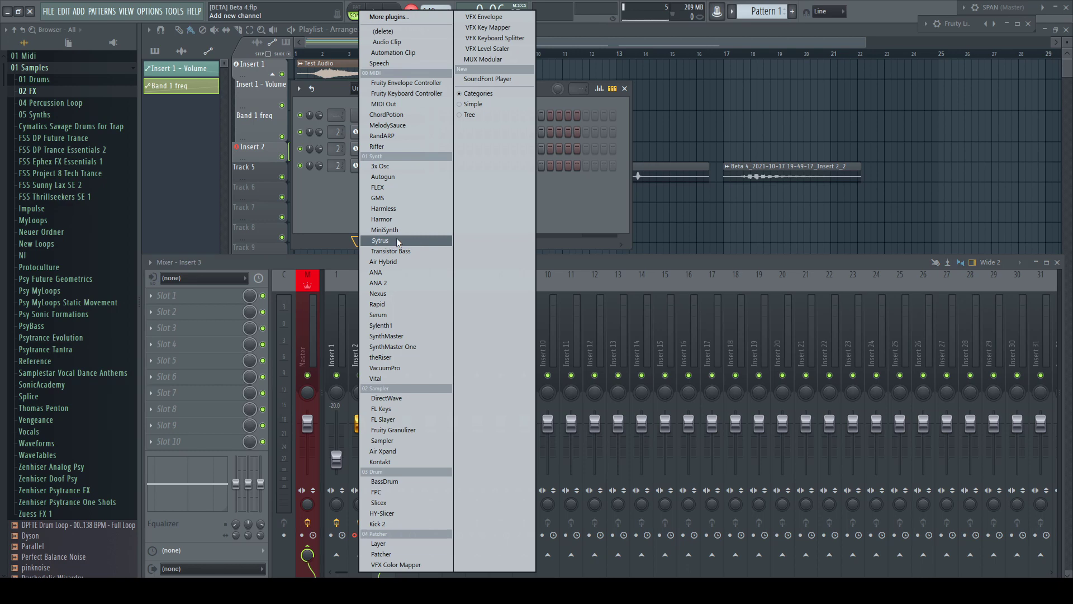
{"action": "left_click", "coordinate": [397, 239]}
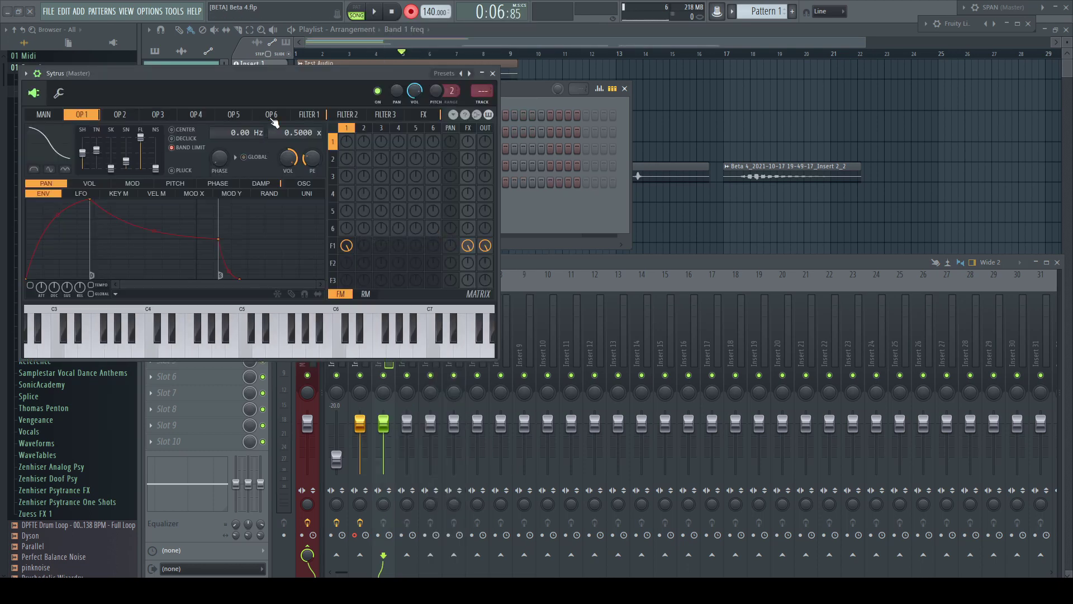
{"action": "left_click_drag", "start_coordinate": [273, 75], "coordinate": [407, 100]}
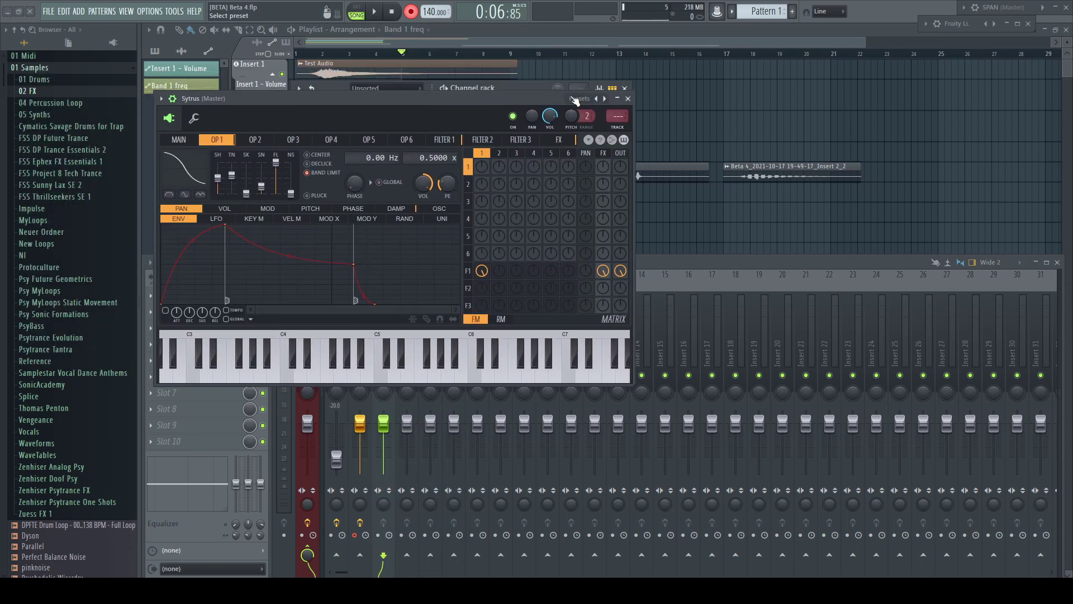
Step: Load the Cerbera saw bass preset in Sytrus and undo the preset change
{"action": "left_click", "coordinate": [573, 98]}
{"action": "mouse_move", "coordinate": [603, 113]}
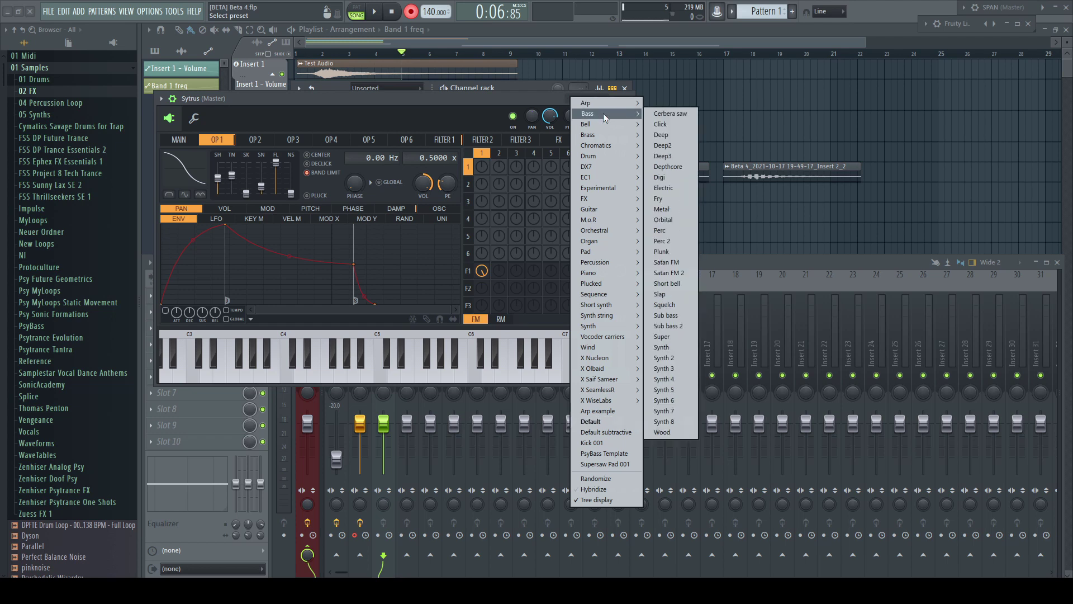
{"action": "left_click", "coordinate": [655, 115]}
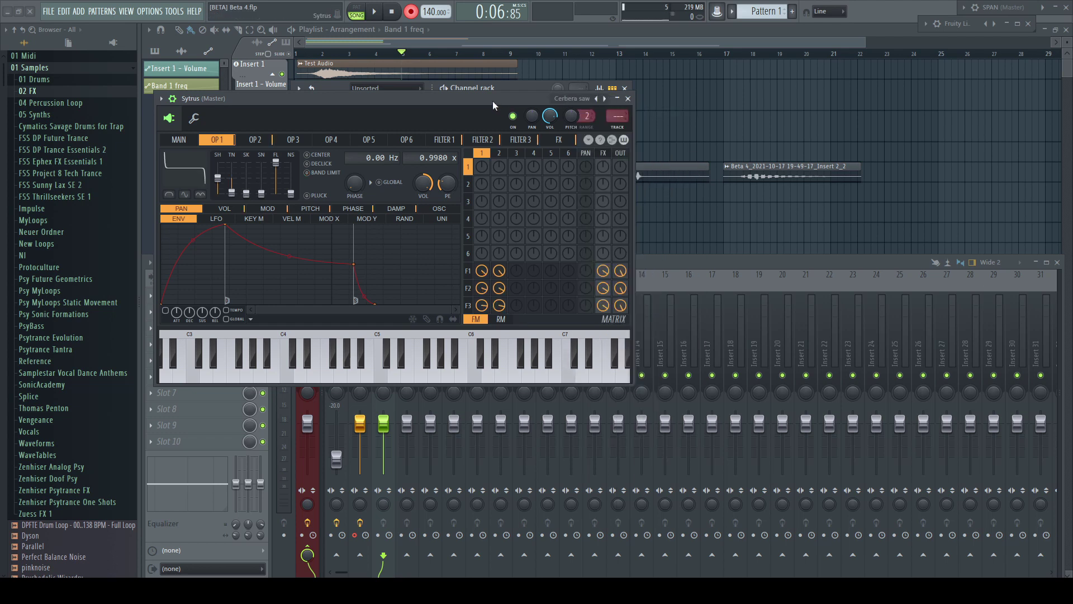
{"action": "key", "text": "ctrl+z"}
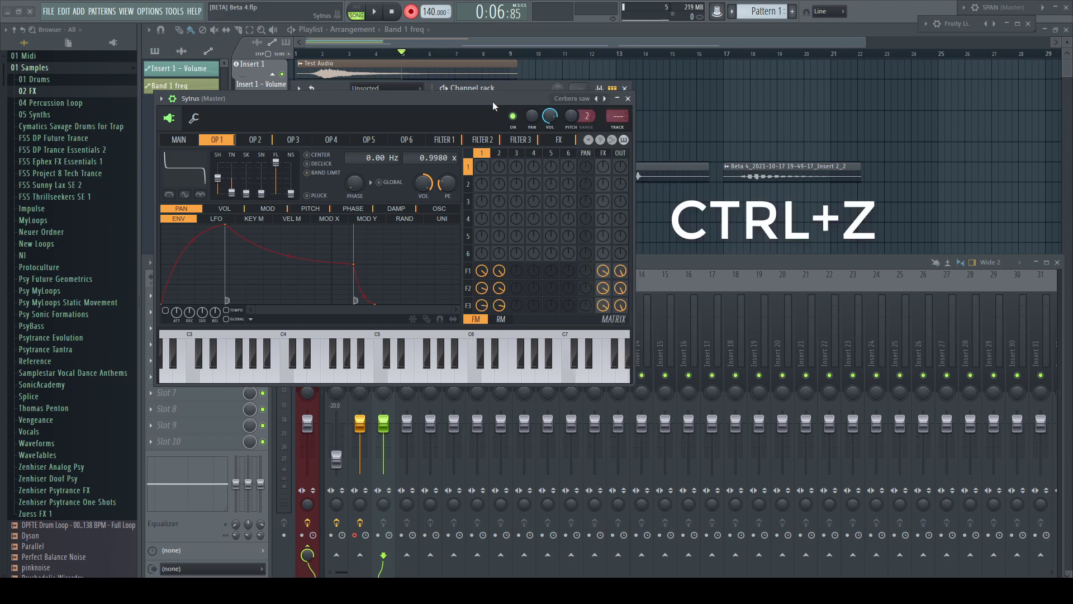
{"action": "key", "text": "Escape"}
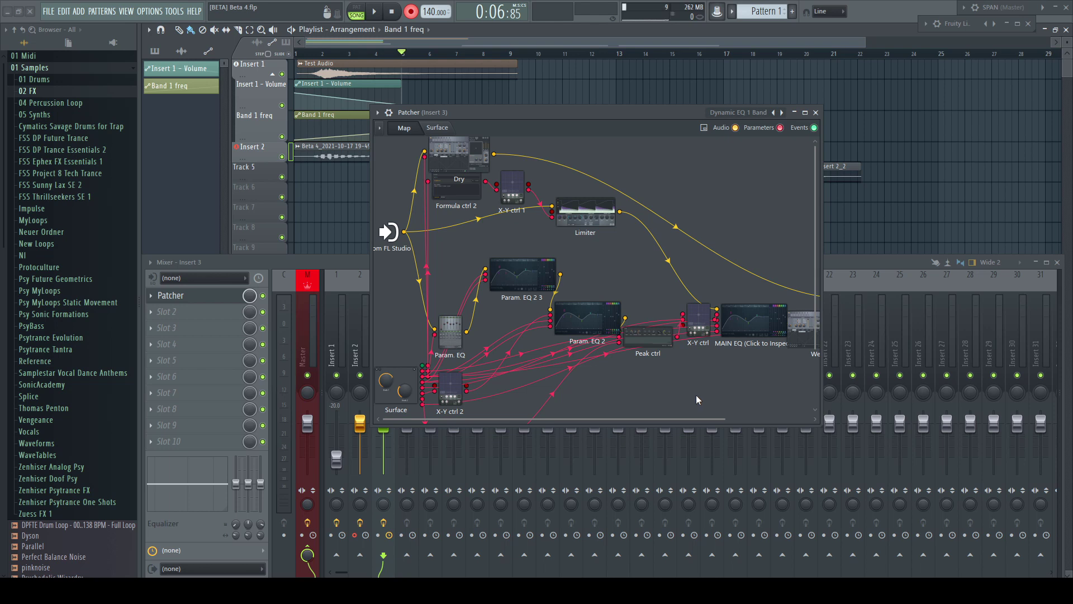
{"action": "left_click_drag", "start_coordinate": [696, 418], "coordinate": [652, 417]}
{"action": "left_click_drag", "start_coordinate": [817, 306], "coordinate": [823, 284]}
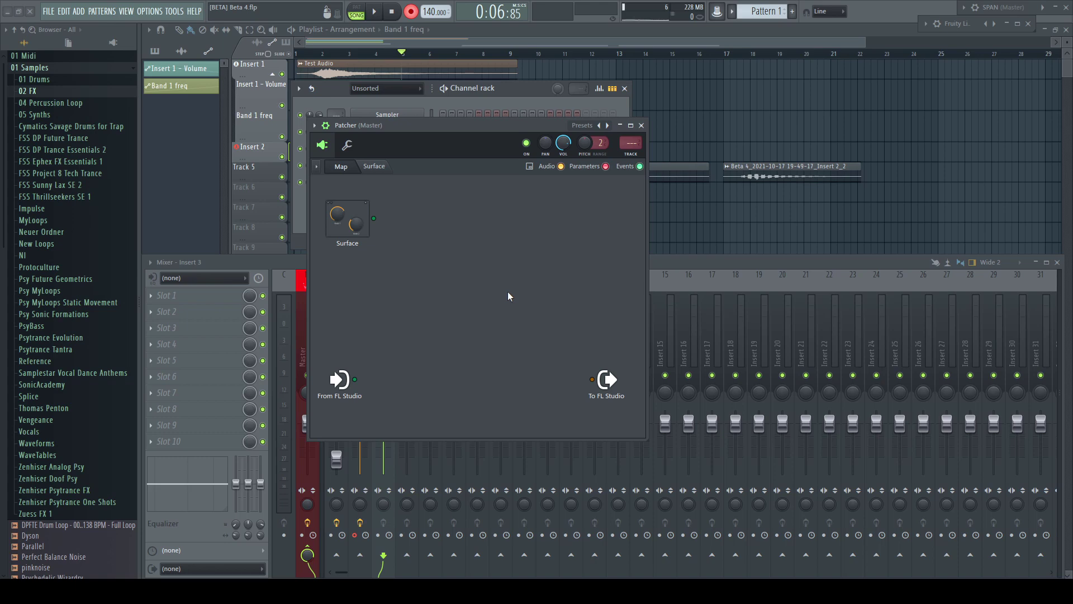
Step: Add two Sytrus instances to the empty Patcher map, the lower one wired between From FL Studio and To FL Studio
{"action": "key", "text": "F8"}
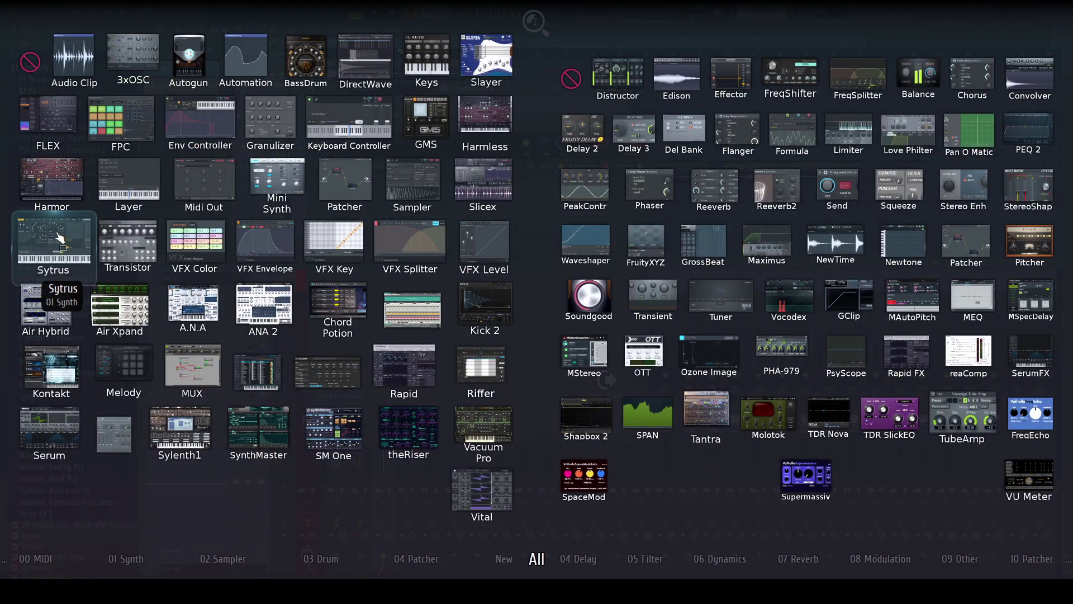
{"action": "left_click_drag", "start_coordinate": [59, 237], "coordinate": [451, 267]}
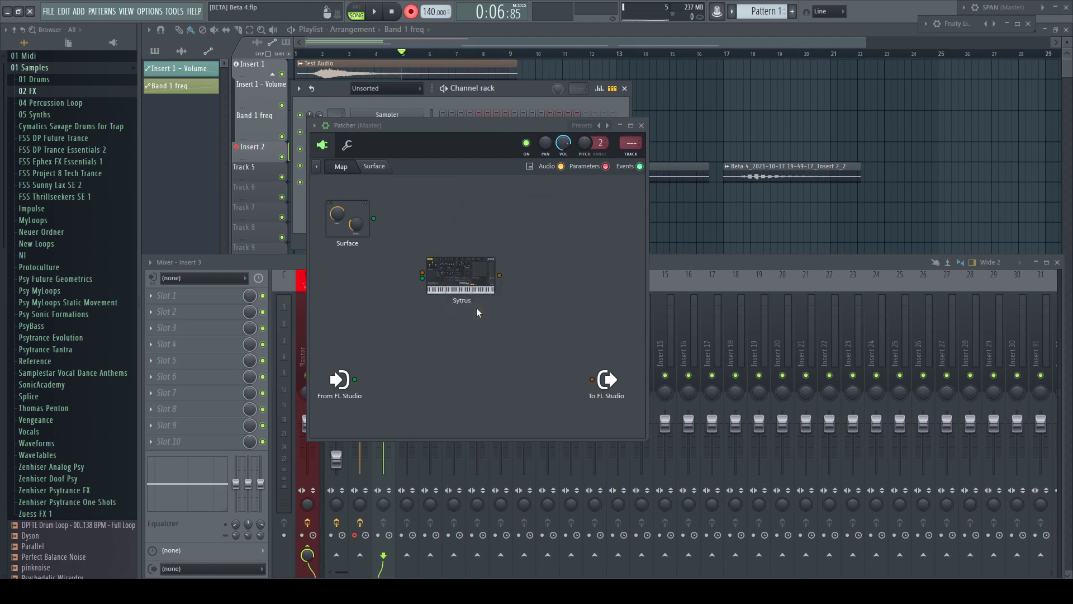
{"action": "key", "text": "alt+p"}
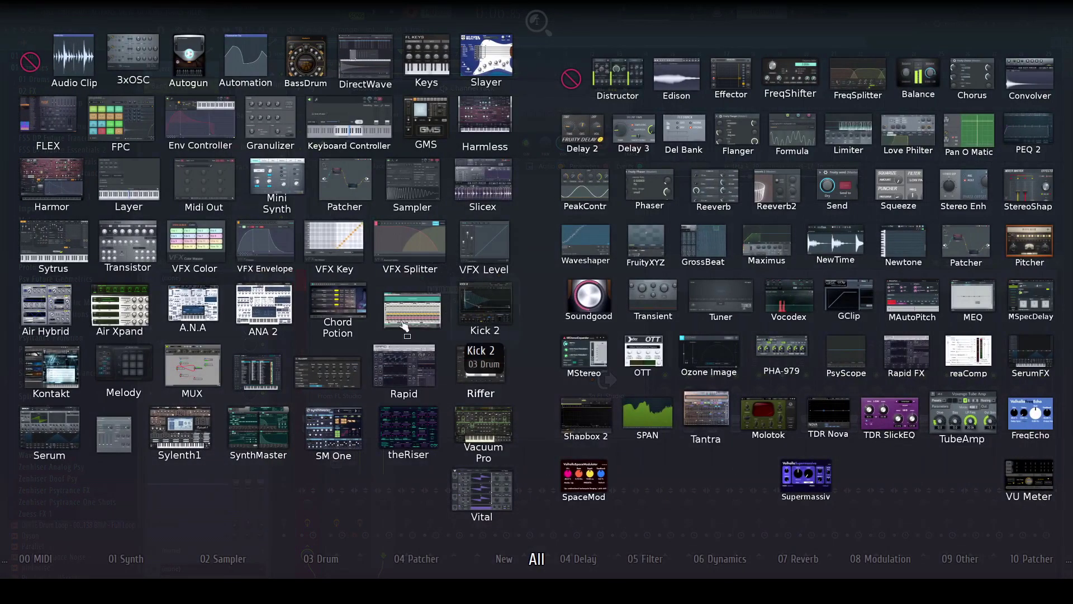
{"action": "left_click_drag", "start_coordinate": [60, 262], "coordinate": [455, 341]}
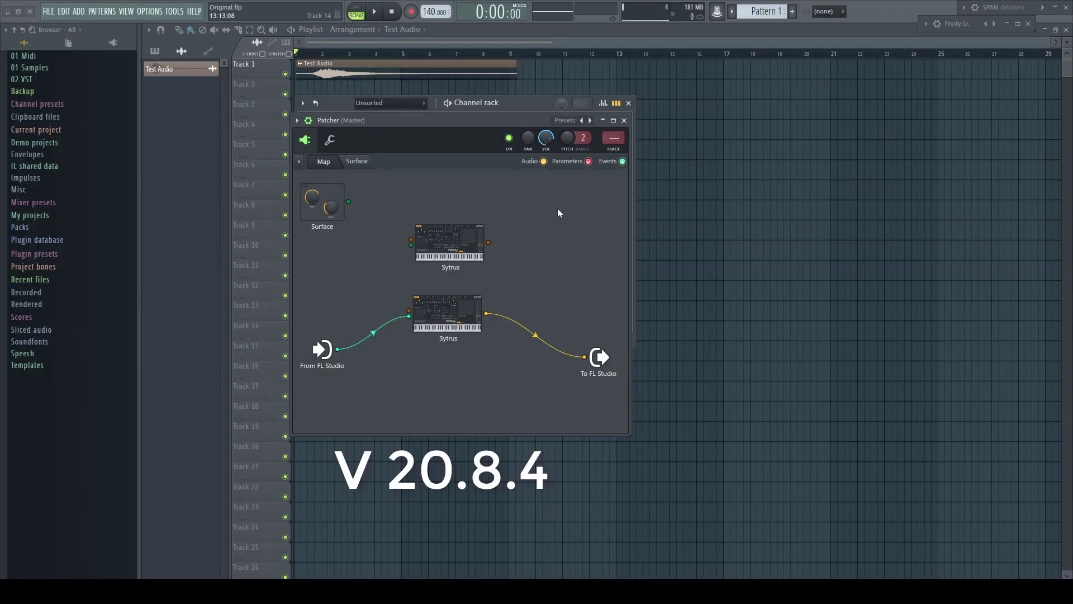
Step: In the 20.8.4 version, add Fruity Parametric EQ 2 to the Patcher map and move it to the empty area beside the upper Sytrus
{"action": "right_click", "coordinate": [557, 207]}
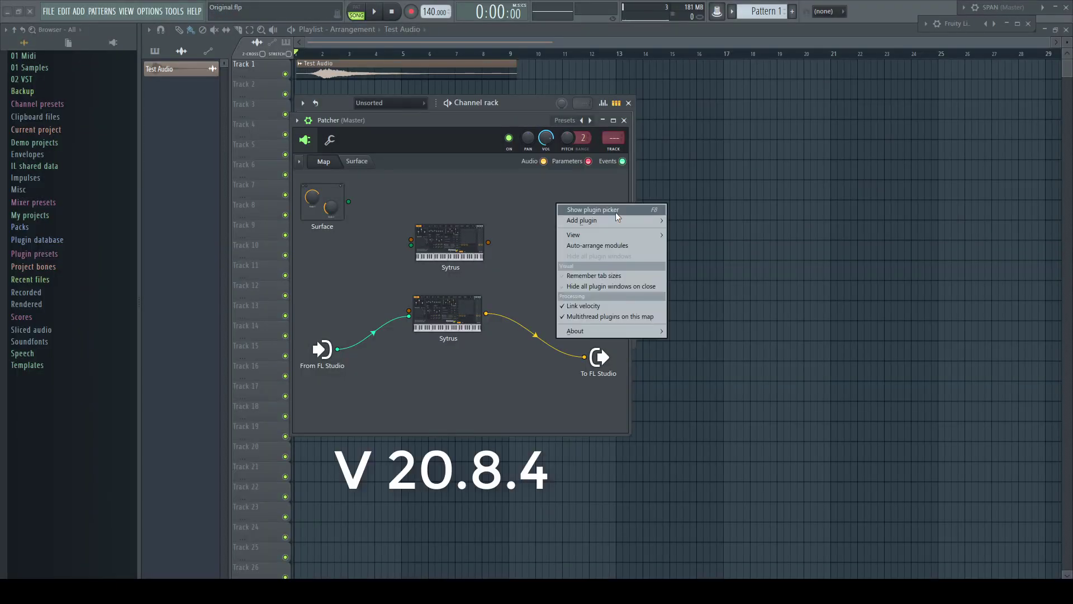
{"action": "mouse_move", "coordinate": [616, 216]}
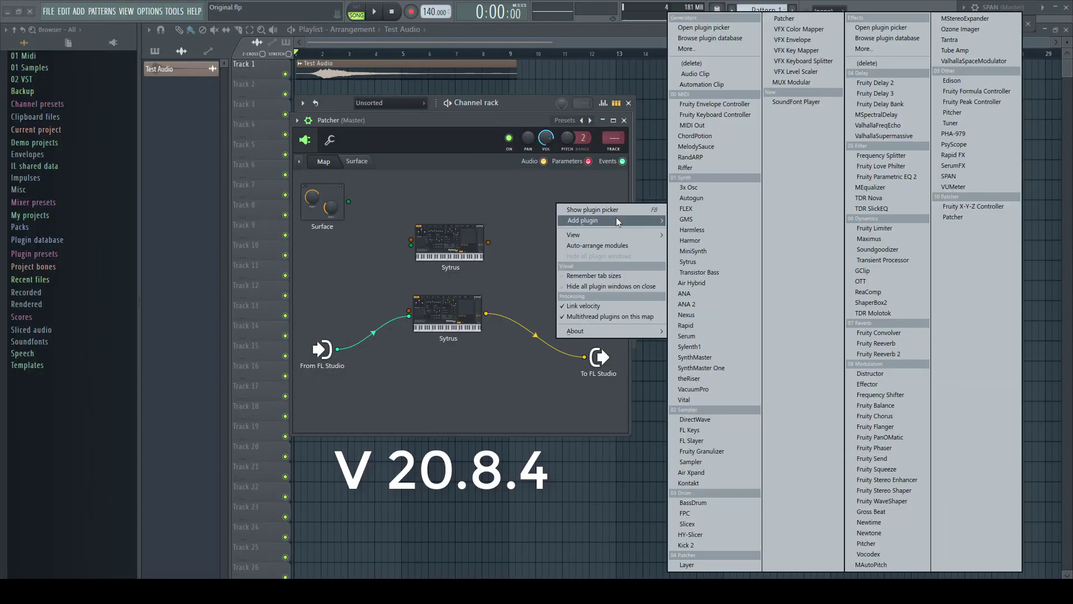
{"action": "left_click", "coordinate": [889, 178]}
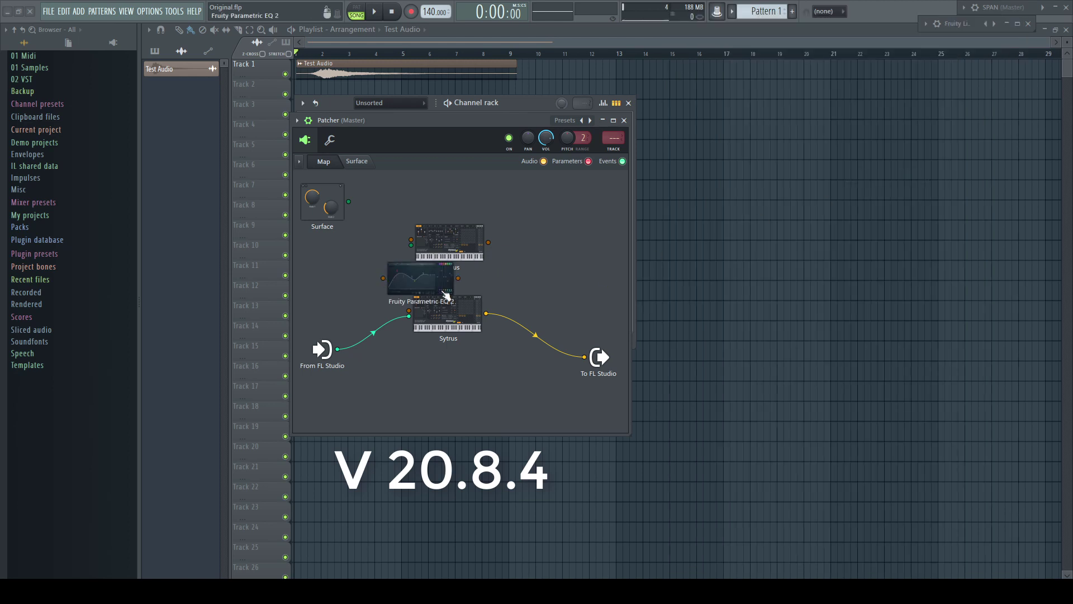
{"action": "left_click_drag", "start_coordinate": [426, 283], "coordinate": [559, 211]}
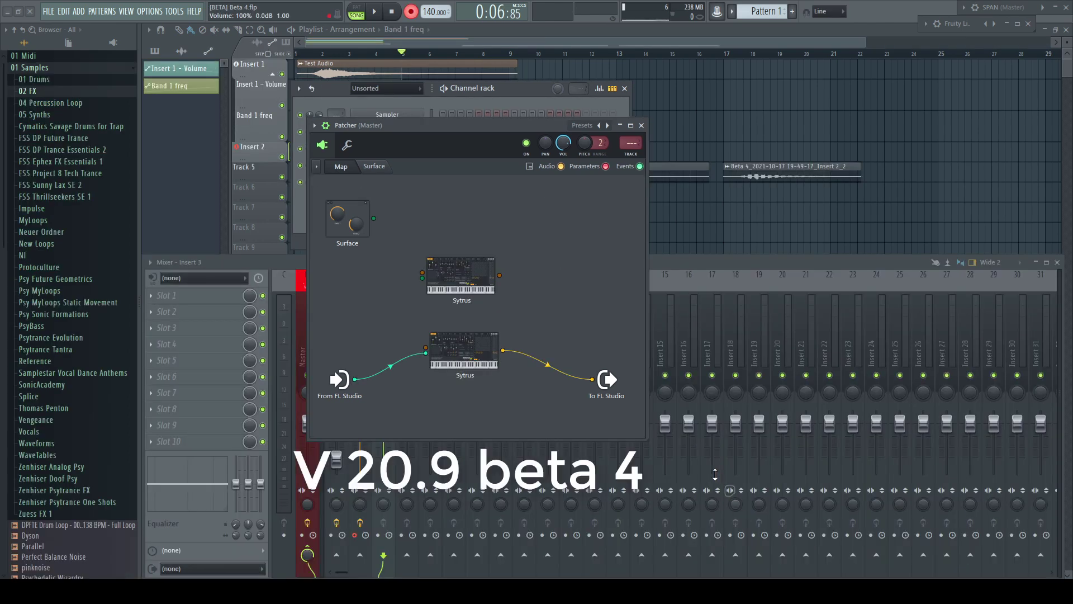
Step: In the 20.9 beta 4 version, add Fruity Parametric EQ 2 at the empty area of the Patcher map above To FL Studio
{"action": "right_click", "coordinate": [561, 199]}
{"action": "mouse_move", "coordinate": [609, 216]}
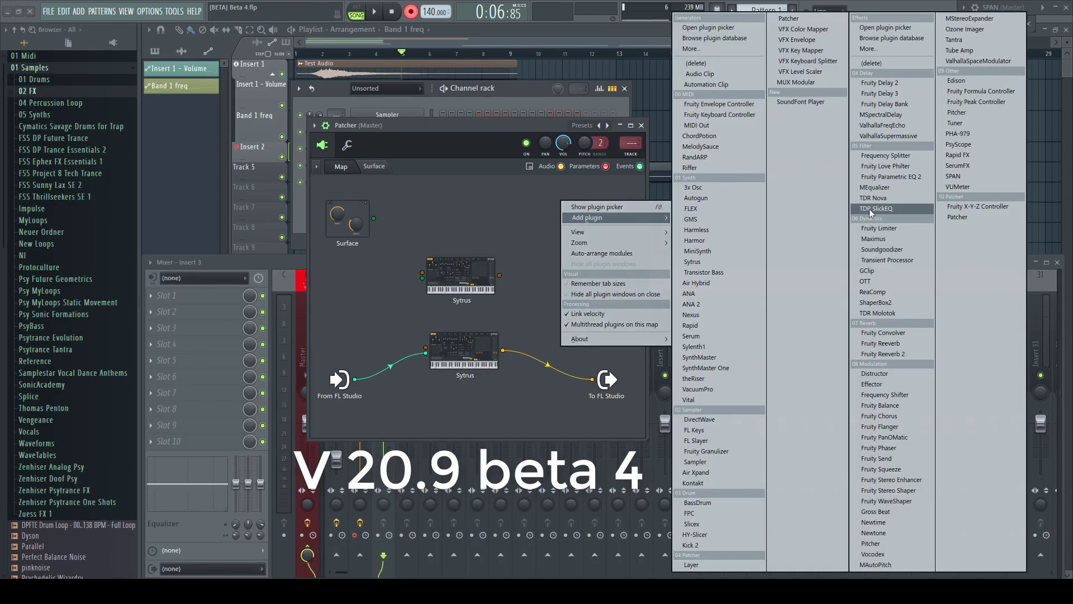
{"action": "left_click", "coordinate": [911, 178]}
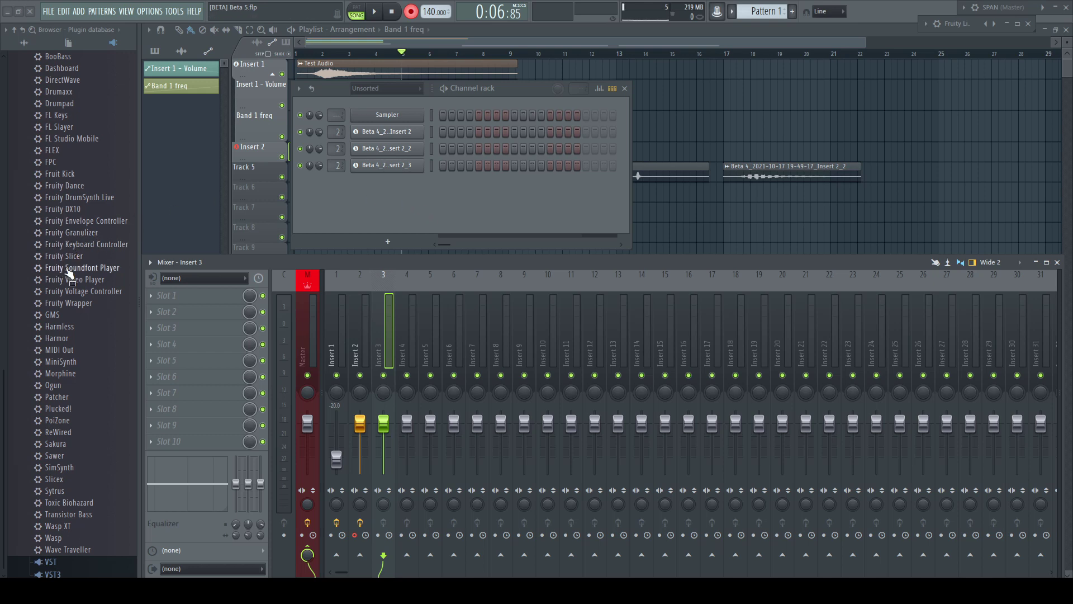
Step: Add Fruity Soundfont Player from the plugin database to the channel rack and reposition its window
{"action": "left_click_drag", "start_coordinate": [59, 271], "coordinate": [385, 201]}
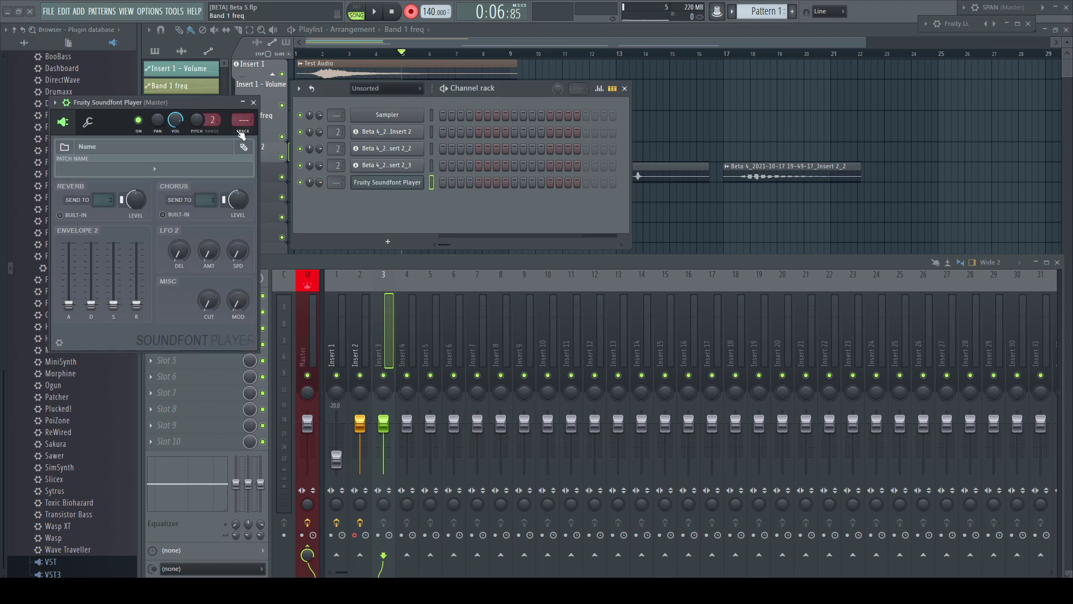
{"action": "left_click_drag", "start_coordinate": [161, 95], "coordinate": [412, 89]}
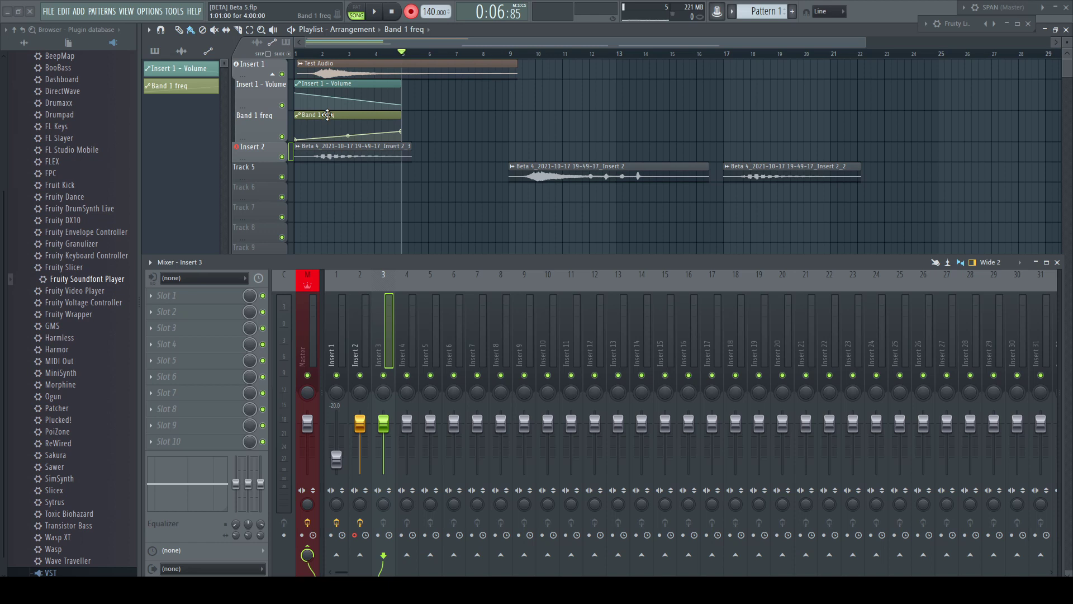
Step: Remove the Fruity Parametric EQ 2 target link from the Band 1 freq automation clip and undo the removal
{"action": "double_click", "coordinate": [328, 115]}
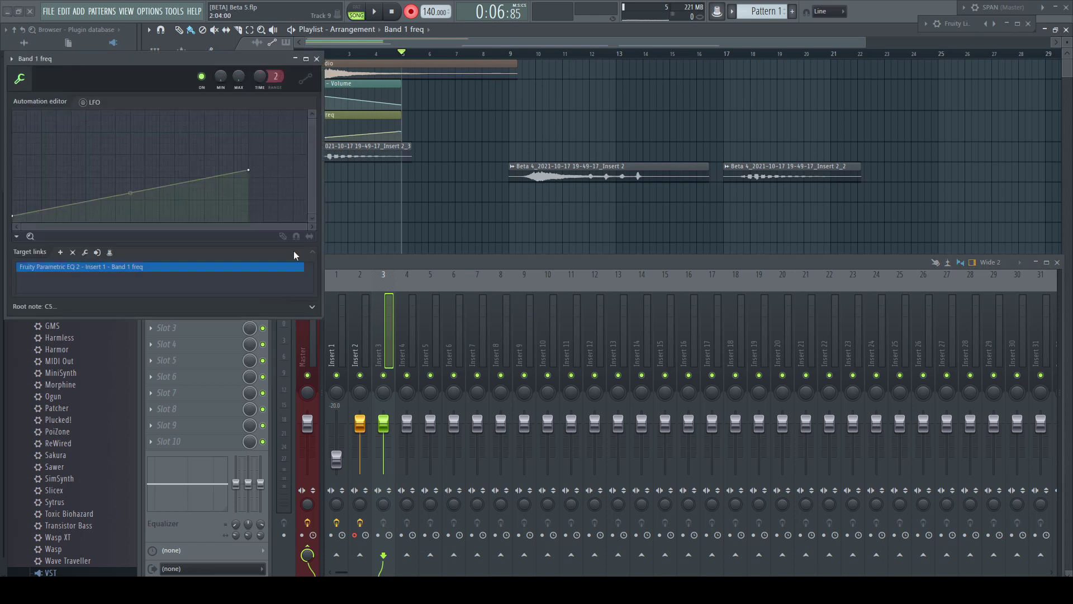
{"action": "left_click", "coordinate": [73, 253]}
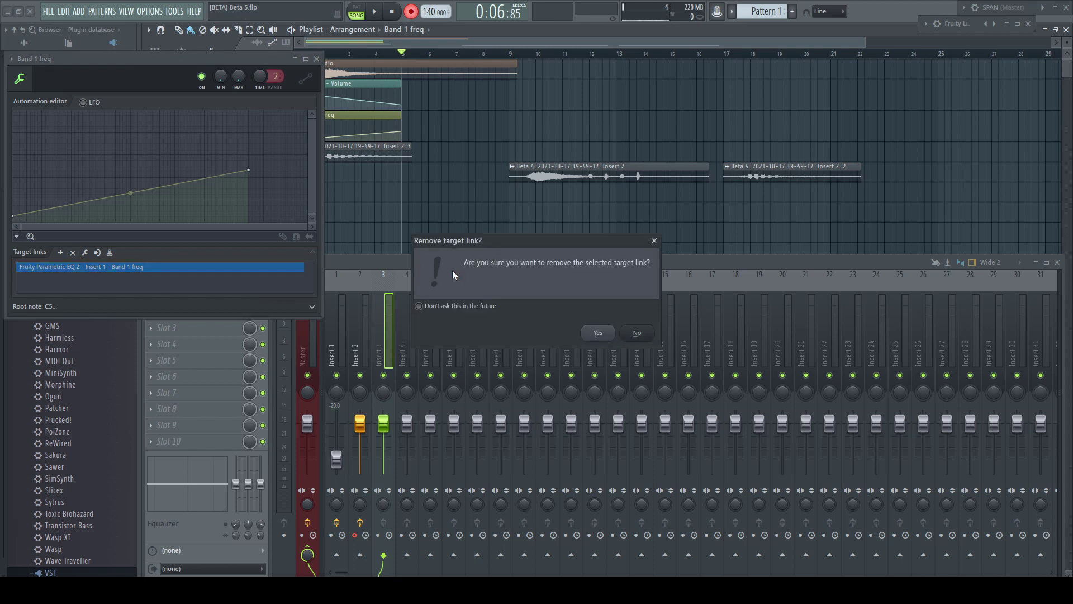
{"action": "left_click", "coordinate": [597, 335]}
{"action": "key", "text": "ctrl+z"}
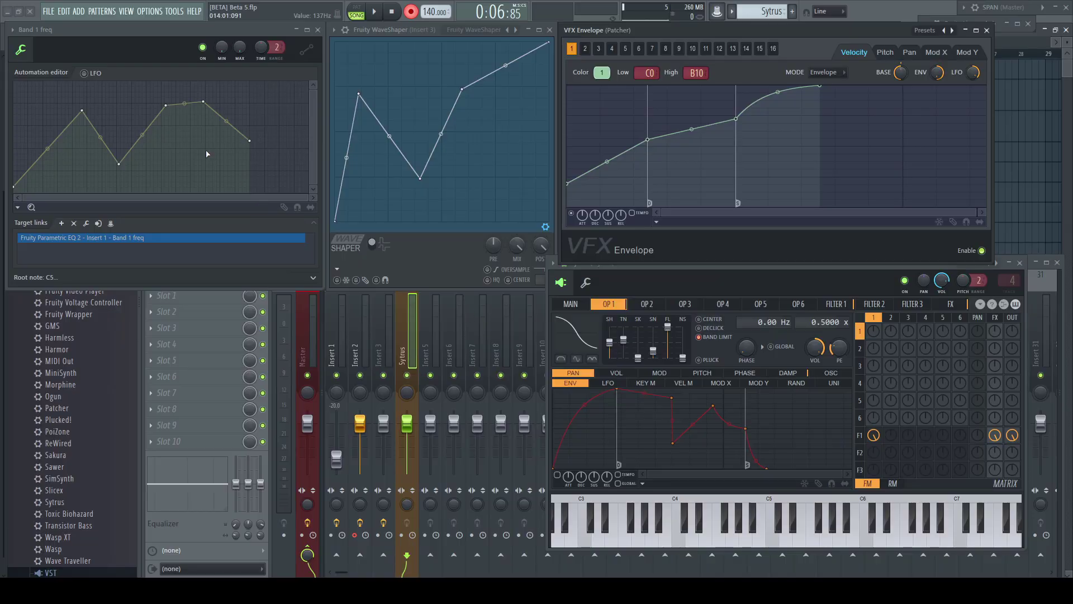
Step: Select several points in the Band 1 freq automation editor, and select and shift the inner points of the Fruity WaveShaper curve to the right
{"action": "left_click_drag", "start_coordinate": [69, 92], "coordinate": [216, 183]}
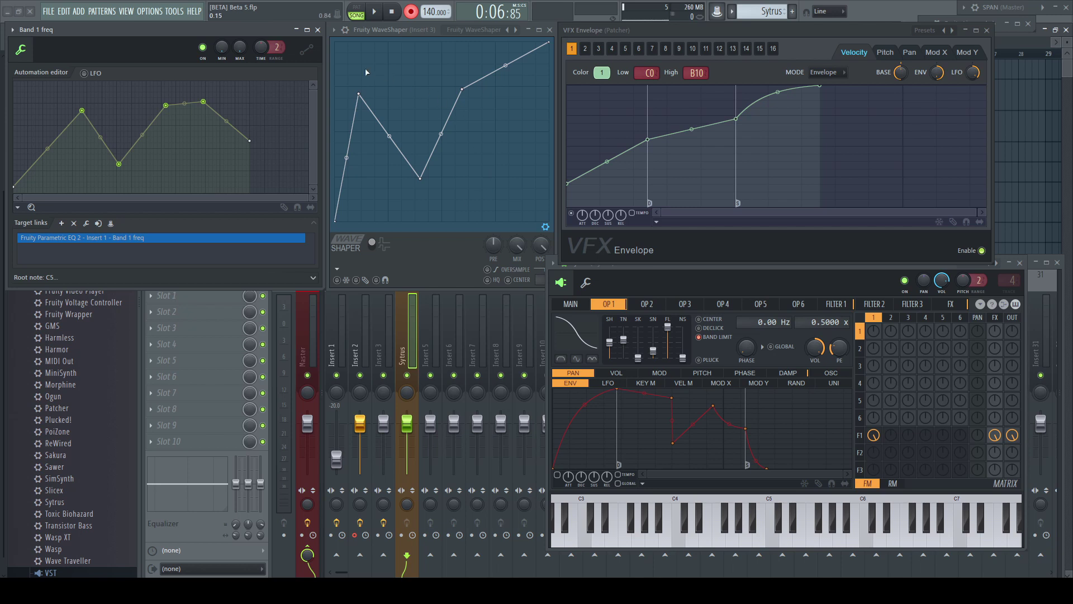
{"action": "left_click_drag", "start_coordinate": [352, 66], "coordinate": [479, 202]}
{"action": "left_click_drag", "start_coordinate": [419, 178], "coordinate": [444, 179]}
Step: Set the two selected VFX Envelope points to Pulse mode and delete the selected points of the Sytrus OP 1 pan envelope
{"action": "left_click_drag", "start_coordinate": [629, 99], "coordinate": [756, 176]}
{"action": "left_click_drag", "start_coordinate": [691, 129], "coordinate": [721, 461]}
{"action": "right_click", "coordinate": [734, 117]}
{"action": "left_click", "coordinate": [773, 273]}
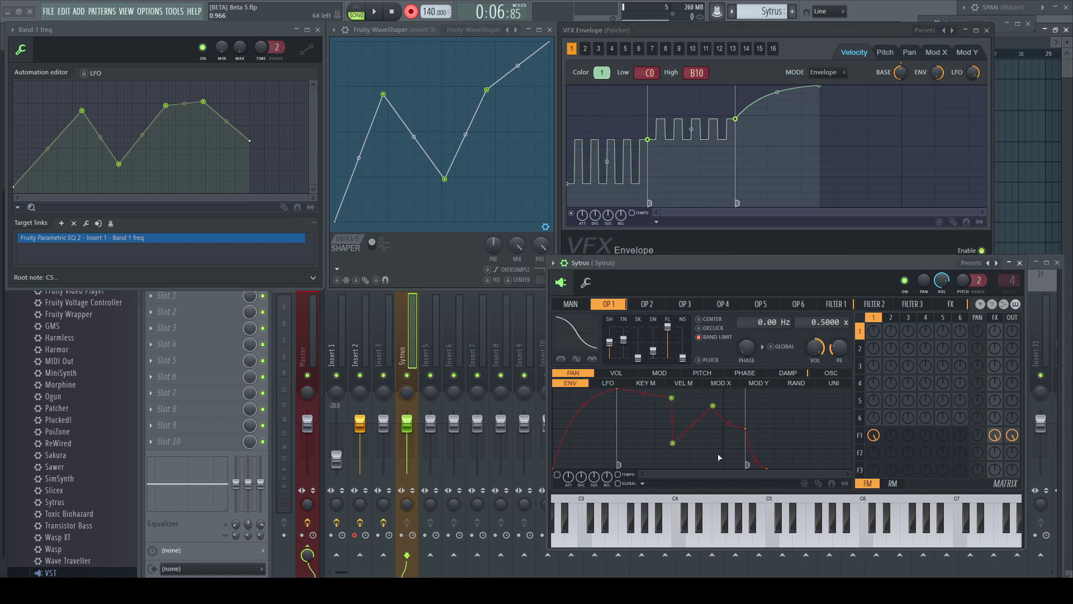
{"action": "right_click", "coordinate": [712, 407]}
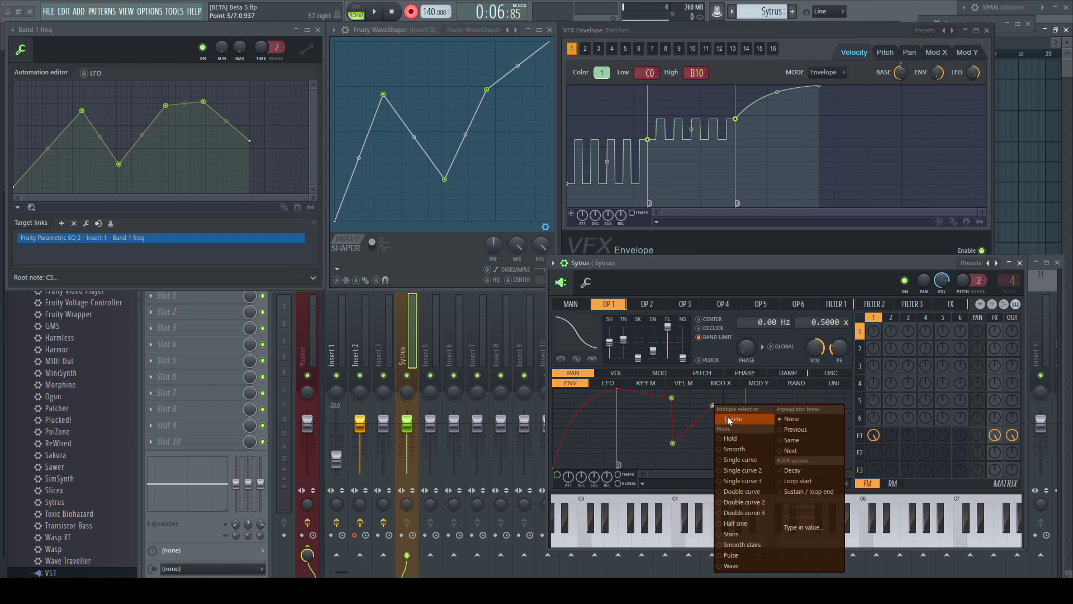
{"action": "left_click", "coordinate": [732, 419]}
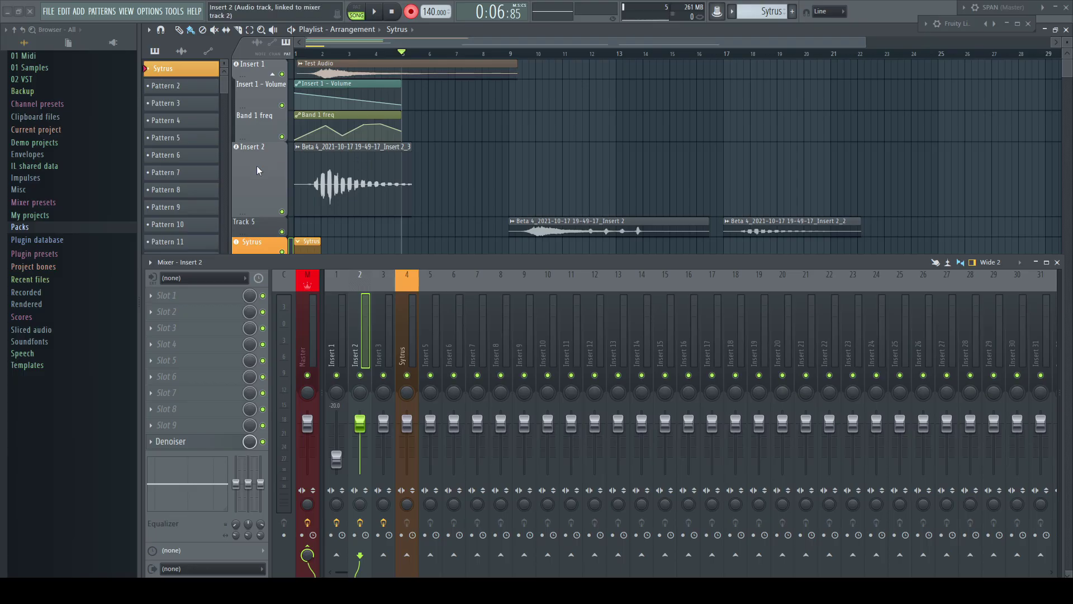
Step: Set the audio input of the Insert 2 playlist track to mono In 2
{"action": "right_click", "coordinate": [255, 172]}
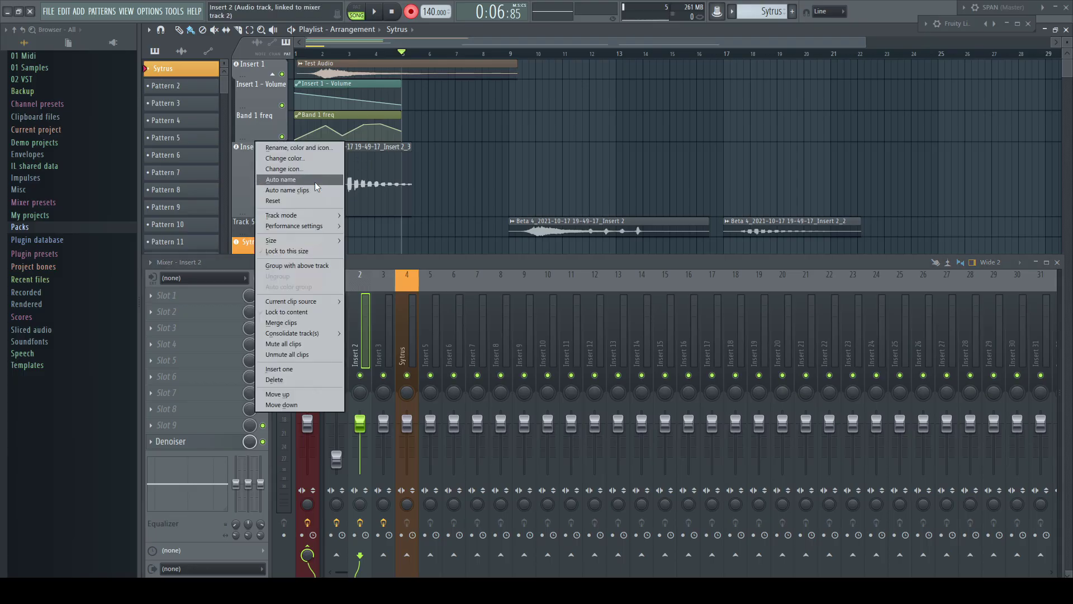
{"action": "mouse_move", "coordinate": [327, 214]}
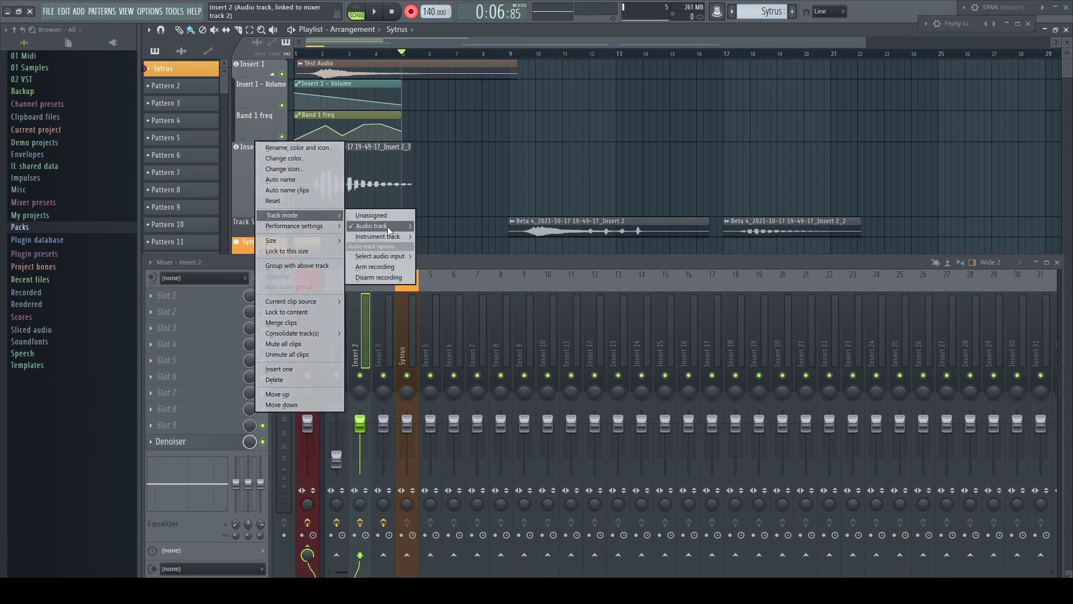
{"action": "mouse_move", "coordinate": [372, 259]}
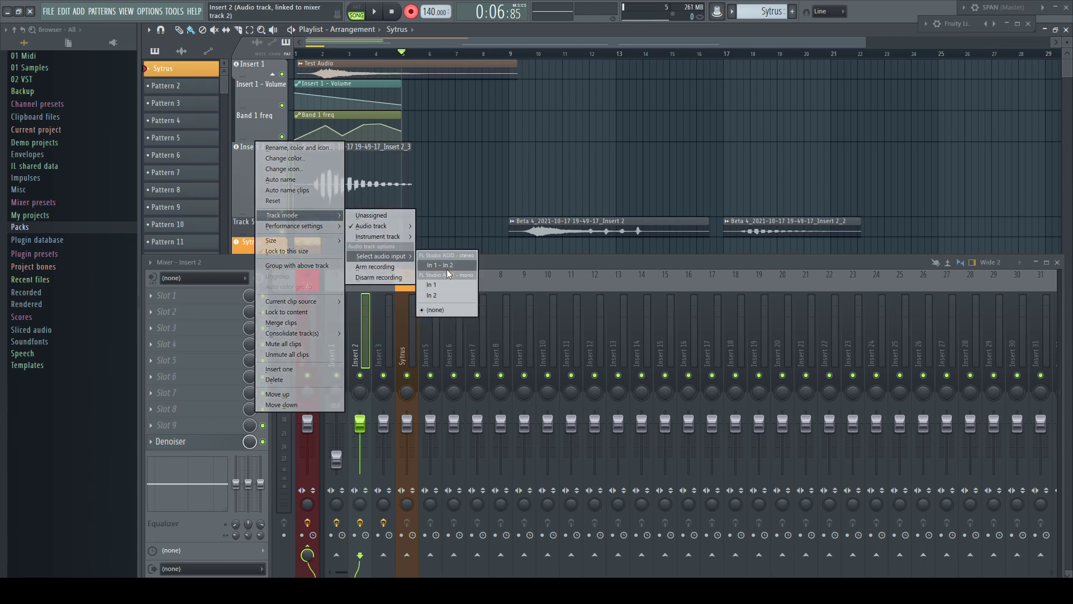
{"action": "left_click", "coordinate": [436, 293]}
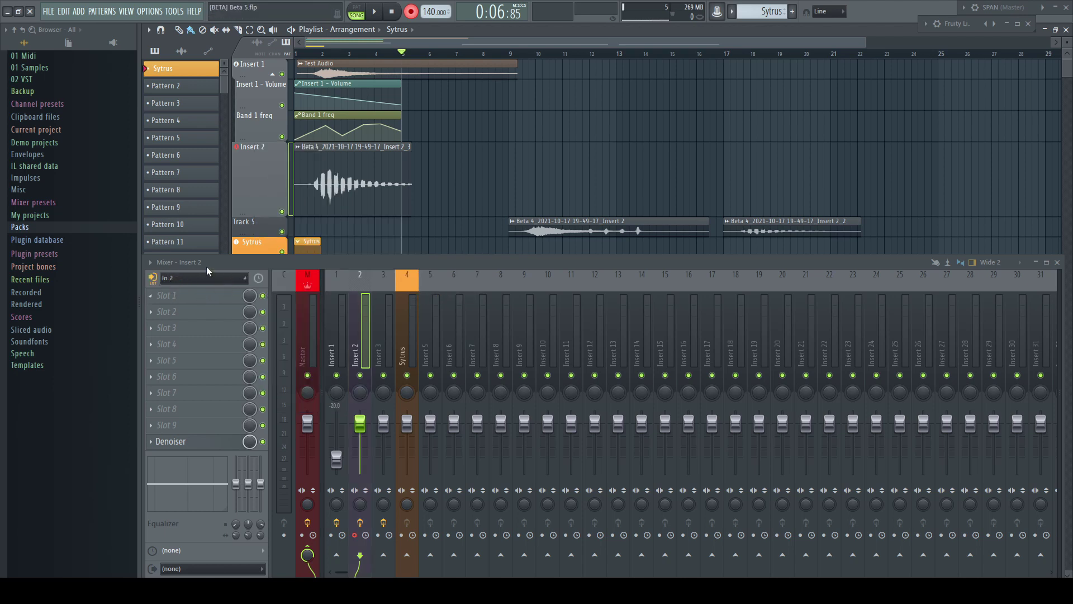
Step: Disarm recording on the Insert 2 playlist track through its track mode options
{"action": "right_click", "coordinate": [256, 163]}
{"action": "mouse_move", "coordinate": [302, 215]}
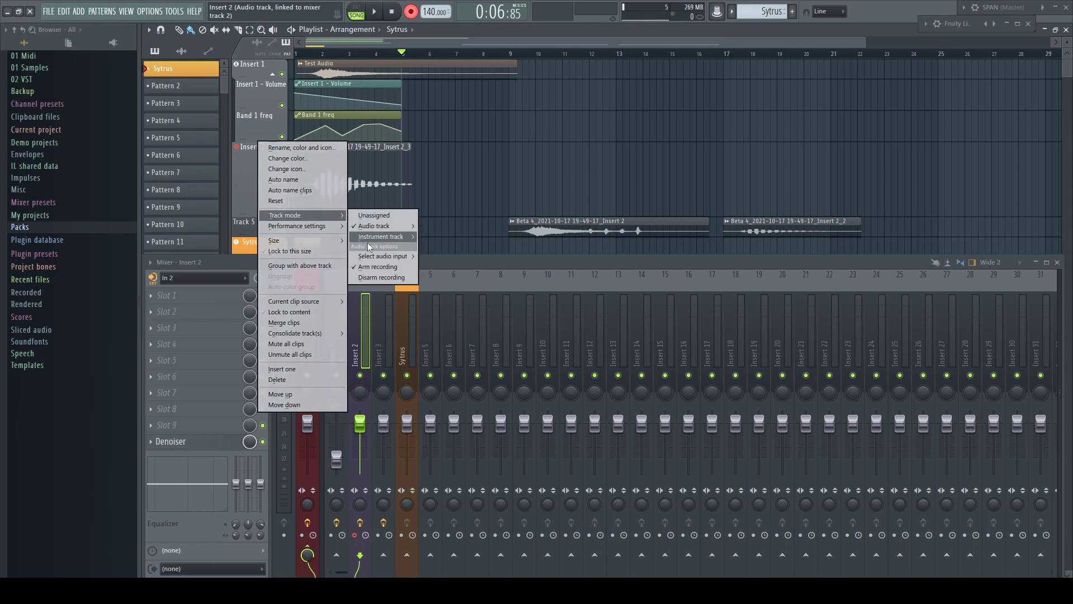
{"action": "mouse_move", "coordinate": [374, 257]}
{"action": "left_click", "coordinate": [383, 278]}
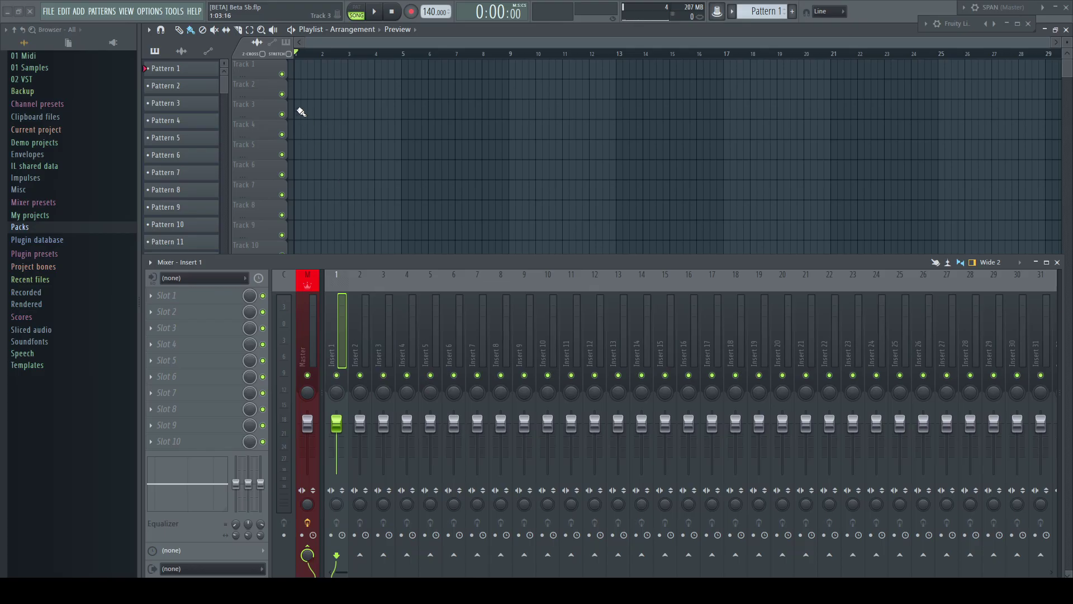
Step: Assign playlist tracks 2 to 6 as audio tracks starting from mixer Insert 1, and check the linked mixer inserts
{"action": "left_click_drag", "start_coordinate": [290, 91], "coordinate": [290, 171]}
{"action": "right_click", "coordinate": [259, 85]}
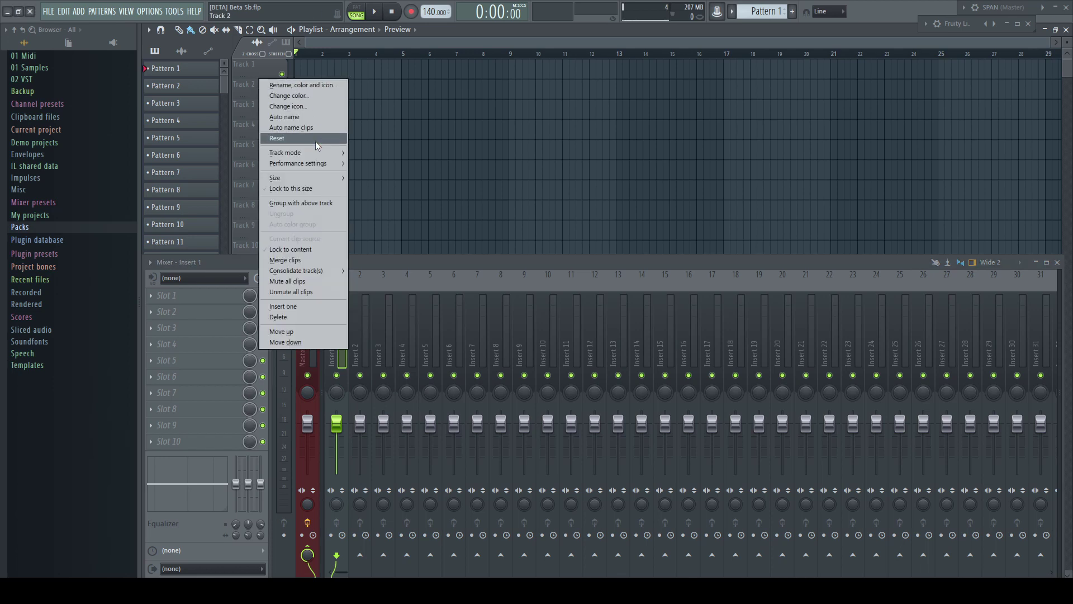
{"action": "mouse_move", "coordinate": [316, 152]}
{"action": "mouse_move", "coordinate": [380, 163]}
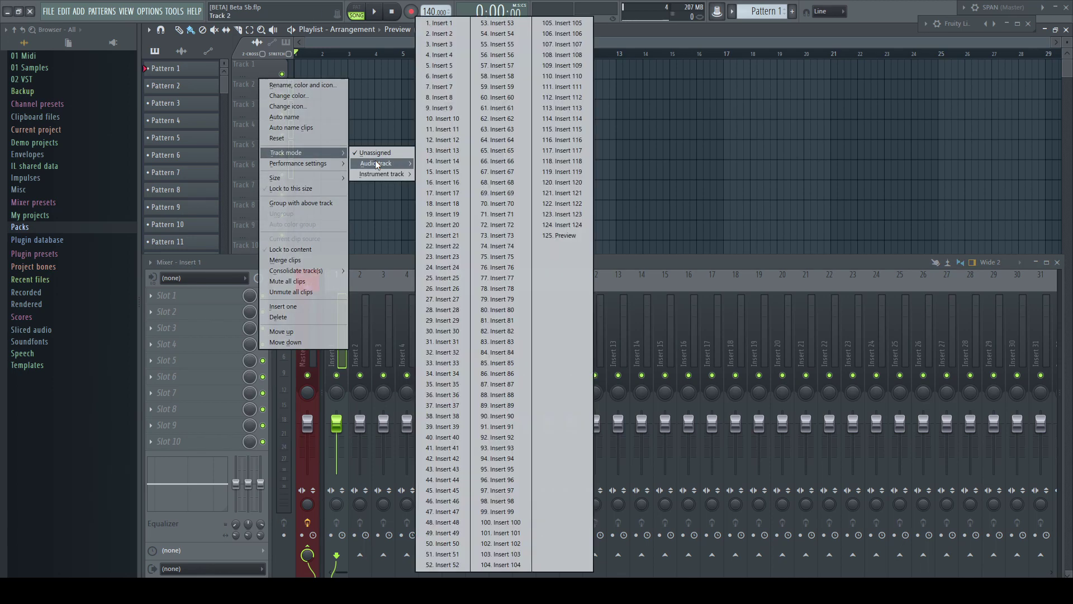
{"action": "left_click", "coordinate": [438, 25]}
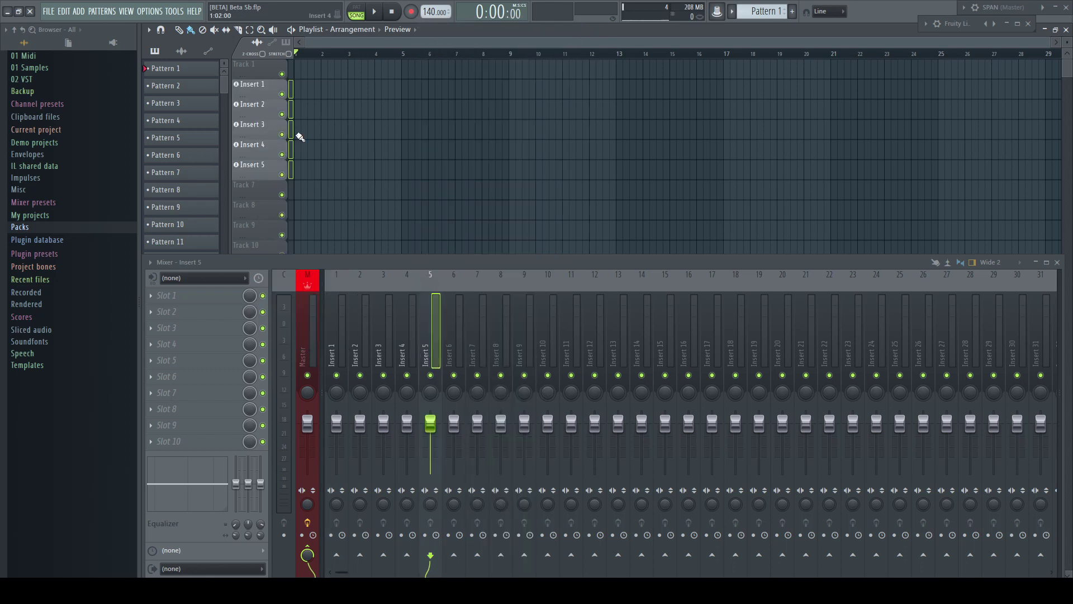
{"action": "left_click", "coordinate": [343, 334]}
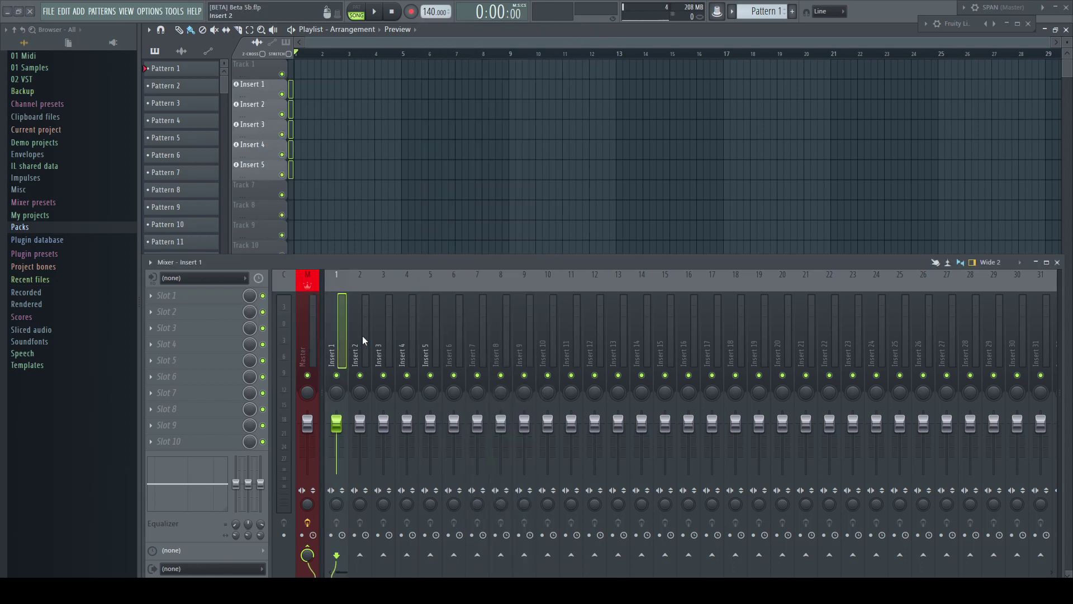
{"action": "left_click_drag", "start_coordinate": [369, 336], "coordinate": [430, 334]}
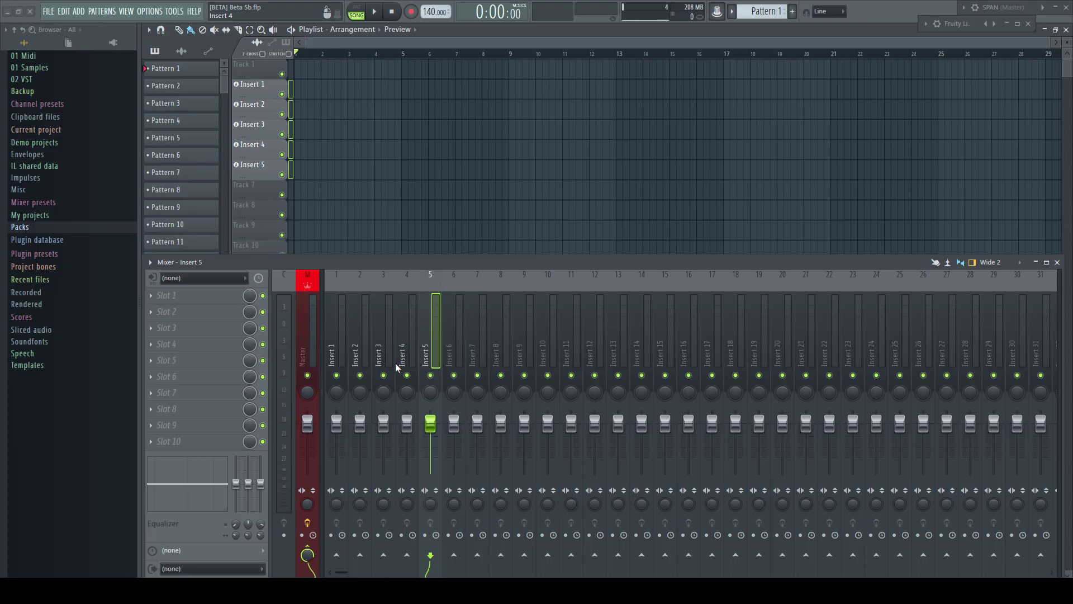
Step: Assign mixer inserts 7, 8, 10, 11, 13 and 14 together to new audio tracks in the playlist
{"action": "left_click", "coordinate": [483, 337]}
{"action": "left_click", "coordinate": [506, 338], "text": "ctrl"}
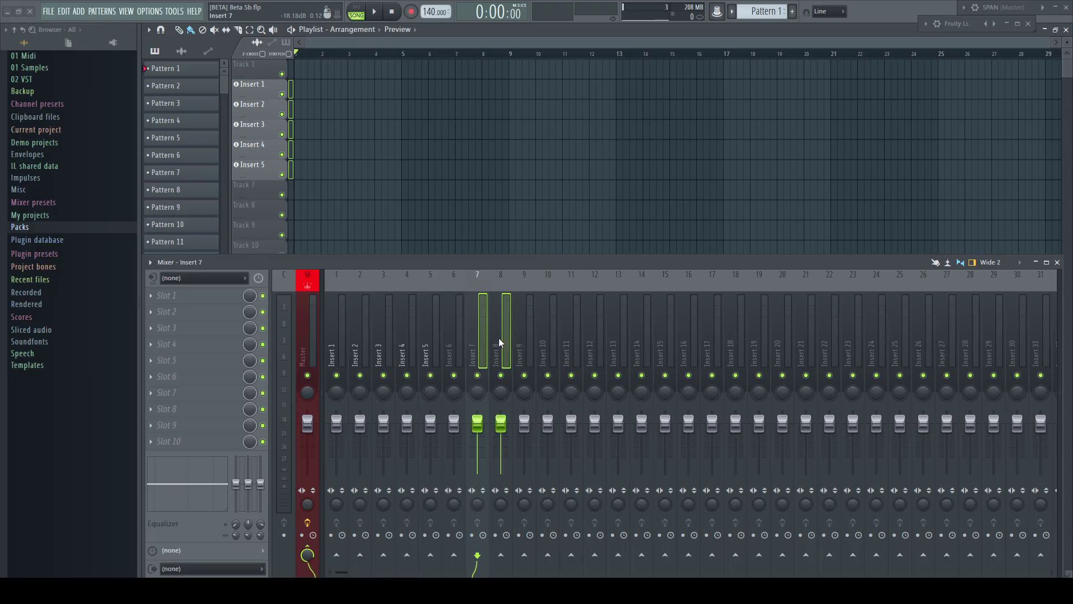
{"action": "left_click", "coordinate": [553, 343], "text": "ctrl"}
{"action": "left_click", "coordinate": [572, 347], "text": "ctrl"}
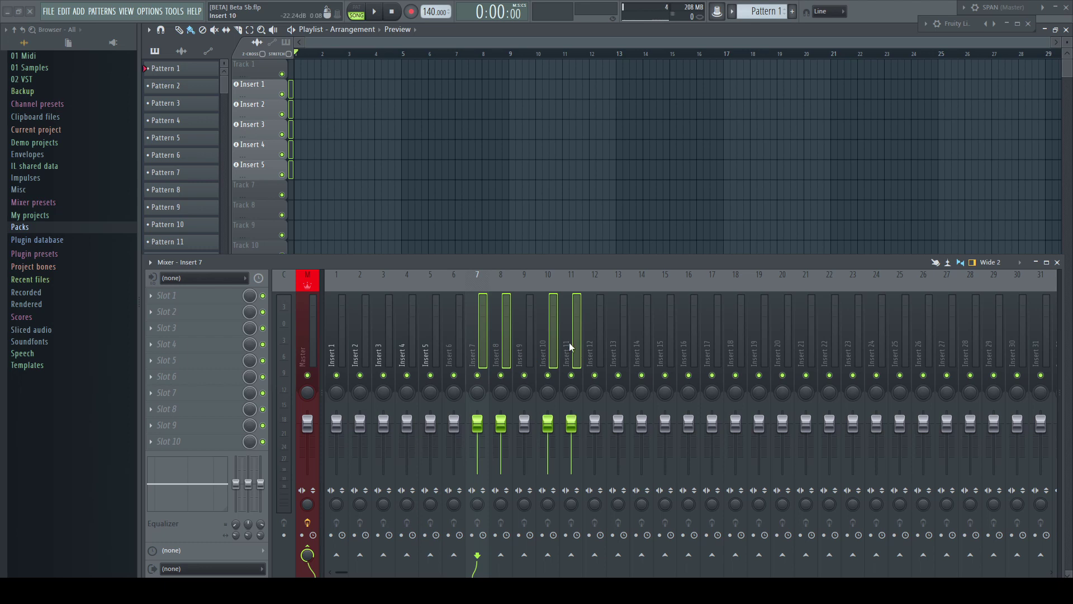
{"action": "left_click", "coordinate": [638, 343], "text": "ctrl"}
{"action": "right_click", "coordinate": [646, 338]}
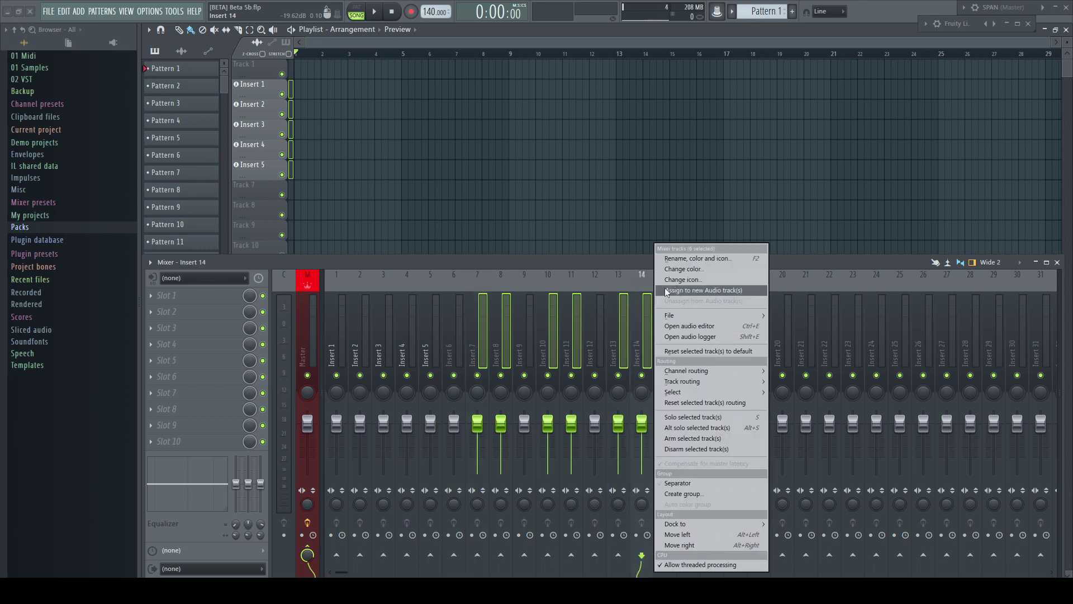
{"action": "left_click", "coordinate": [713, 289]}
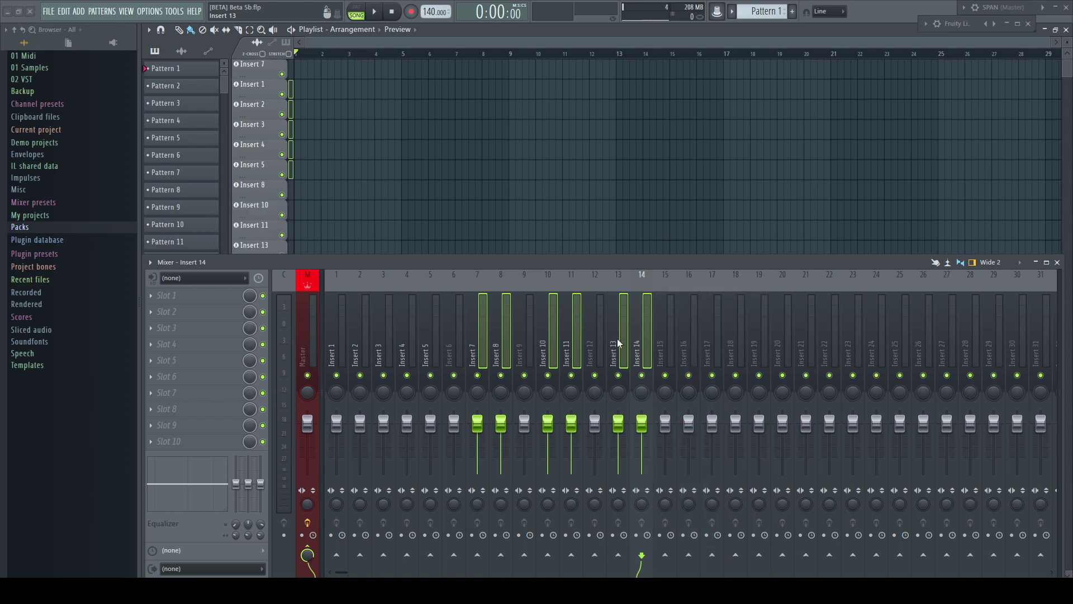
{"action": "scroll", "coordinate": [341, 167], "scroll_direction": "down", "scroll_amount": 2}
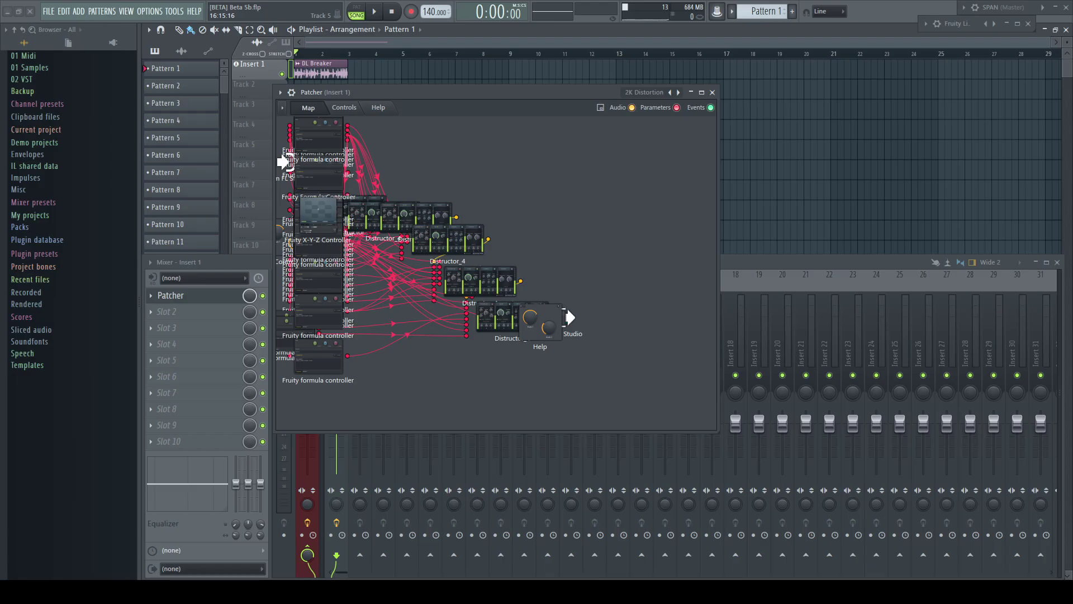
Step: Show the minimap in the 2K Distortion Patcher map, navigate the modules with it, and hide it again
{"action": "left_click_drag", "start_coordinate": [390, 156], "coordinate": [485, 224]}
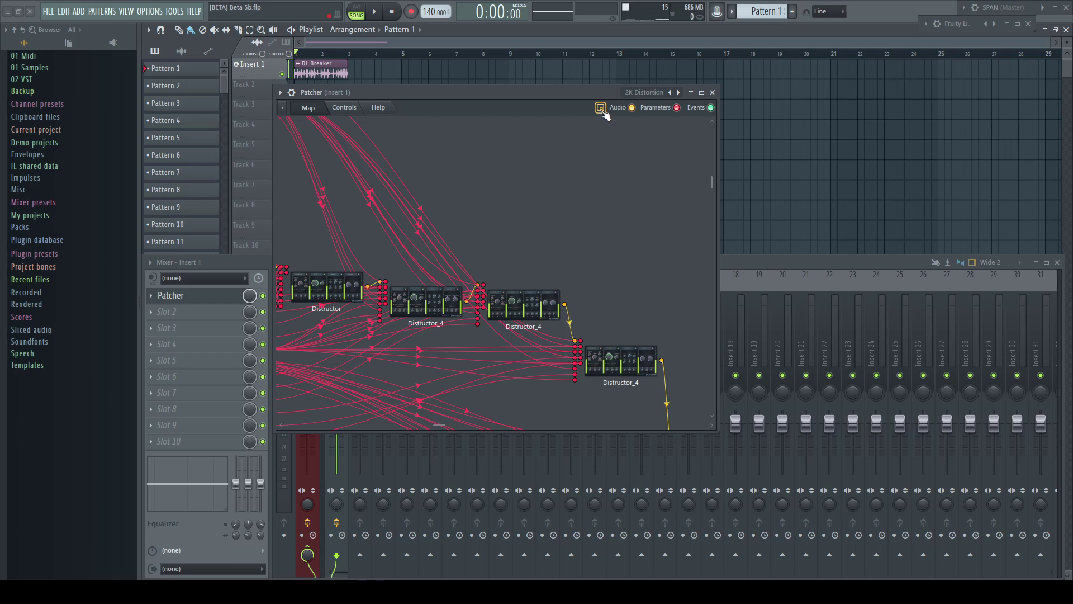
{"action": "left_click", "coordinate": [602, 112]}
{"action": "left_click", "coordinate": [623, 120]}
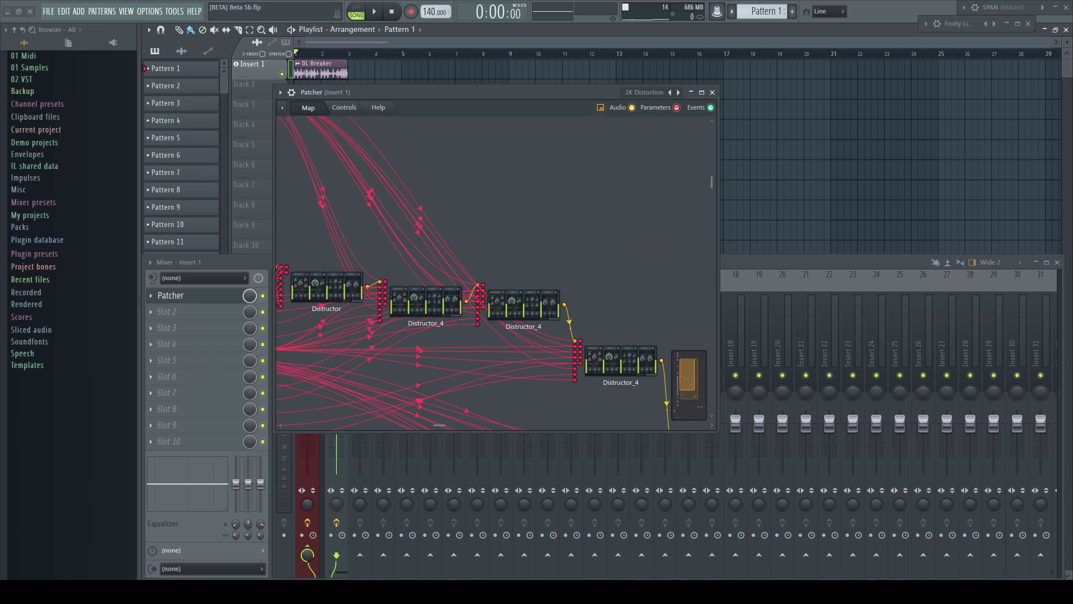
{"action": "mouse_move", "coordinate": [686, 386]}
{"action": "left_mouse_down"}
{"action": "mouse_move", "coordinate": [679, 398]}
{"action": "mouse_move", "coordinate": [683, 381]}
{"action": "left_mouse_up"}
{"action": "left_click", "coordinate": [600, 107]}
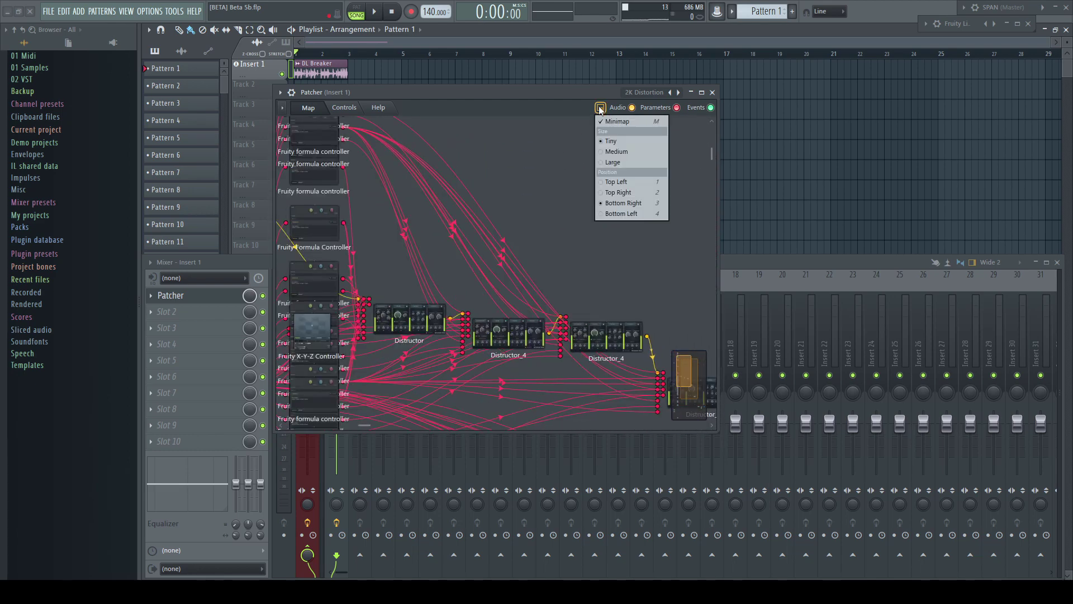
{"action": "left_click", "coordinate": [635, 122]}
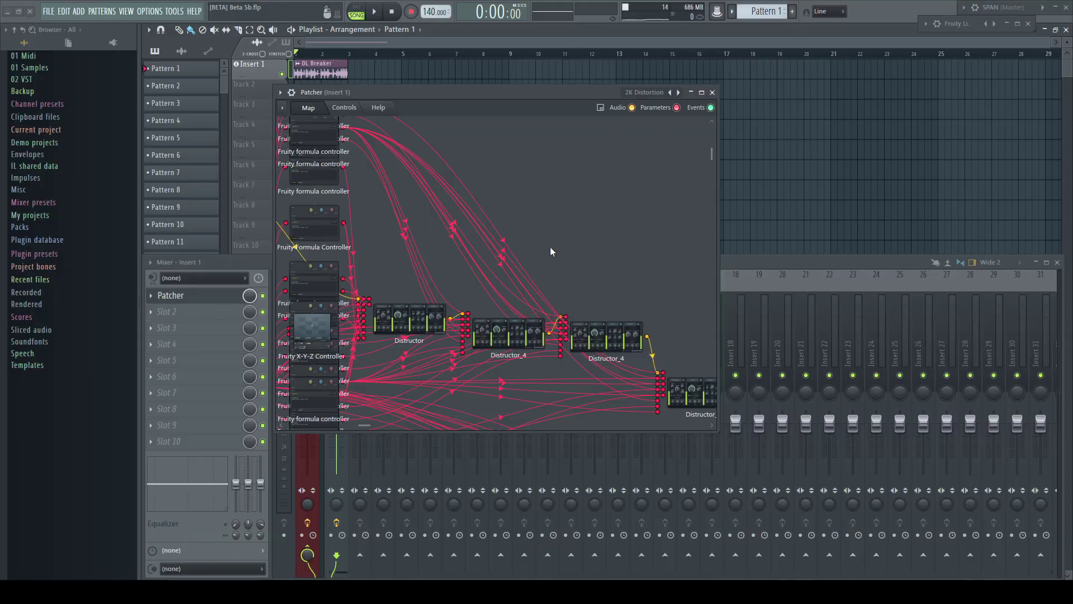
Step: Zoom the Patcher map out to the whole patch, return to the next zoom area, and examine the chain of Distructor modules
{"action": "right_click", "coordinate": [550, 247]}
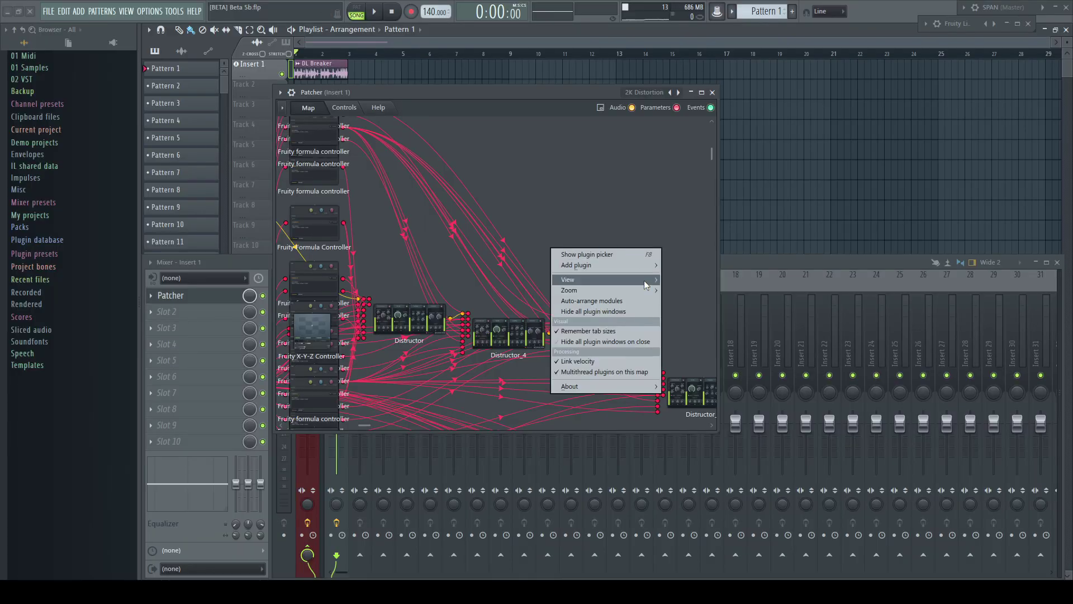
{"action": "mouse_move", "coordinate": [633, 290]}
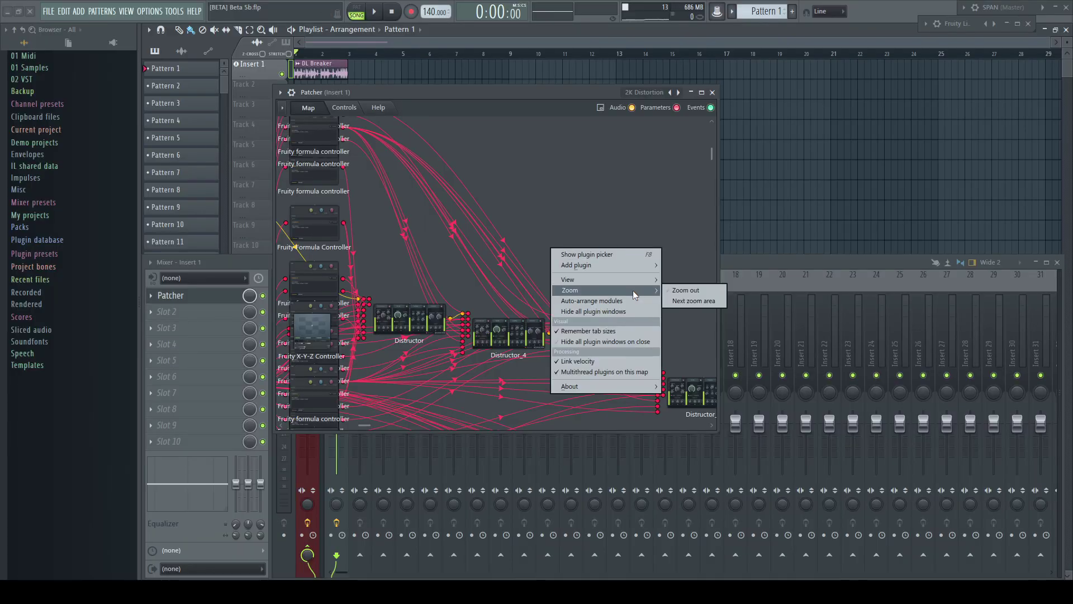
{"action": "left_click", "coordinate": [689, 291]}
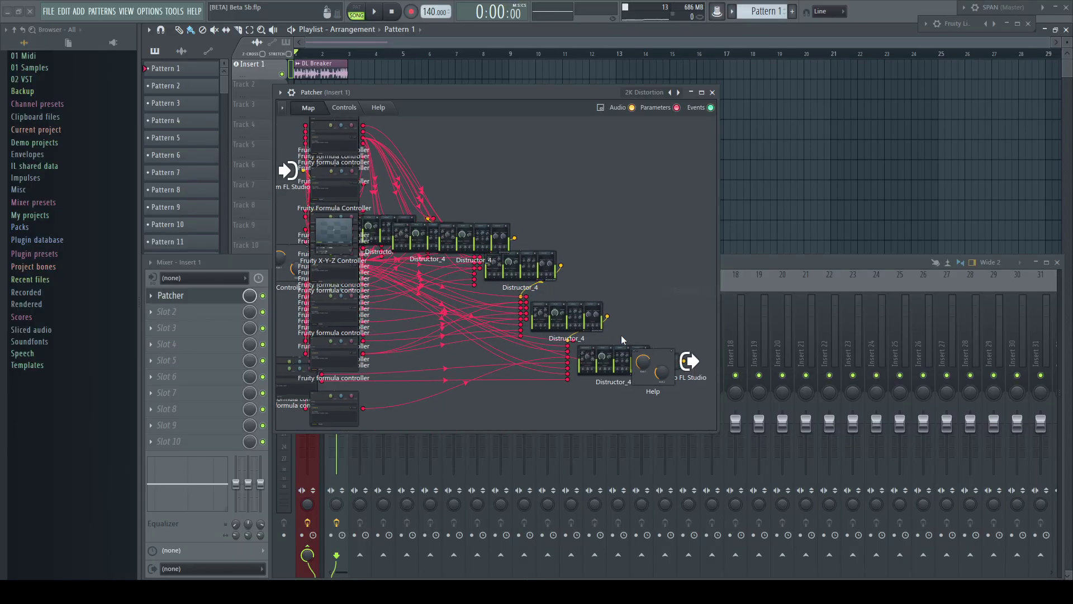
{"action": "right_click", "coordinate": [519, 196]}
{"action": "mouse_move", "coordinate": [572, 238]}
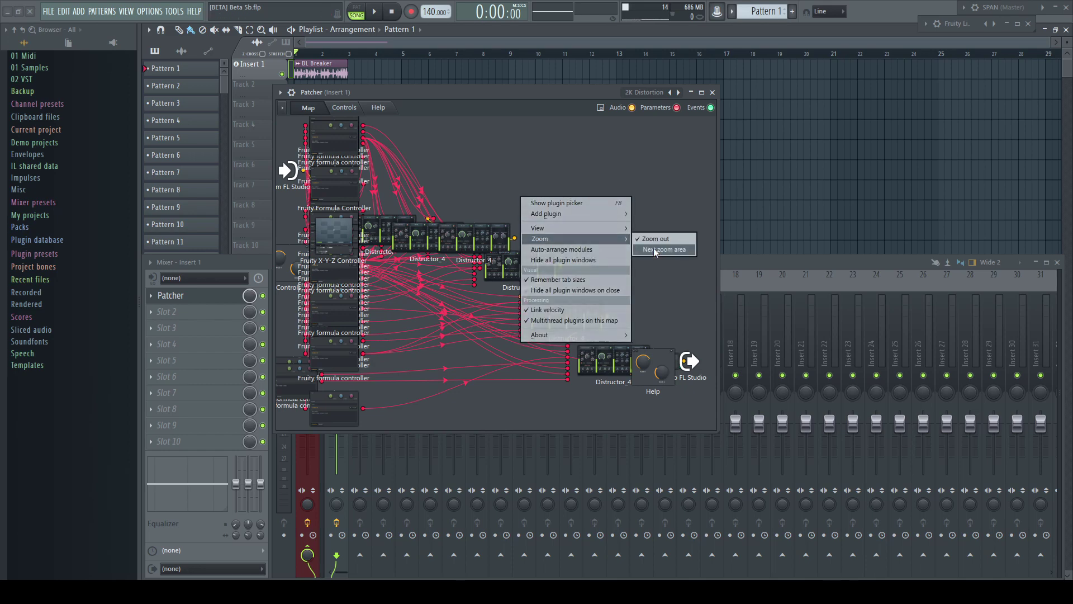
{"action": "left_click", "coordinate": [652, 247]}
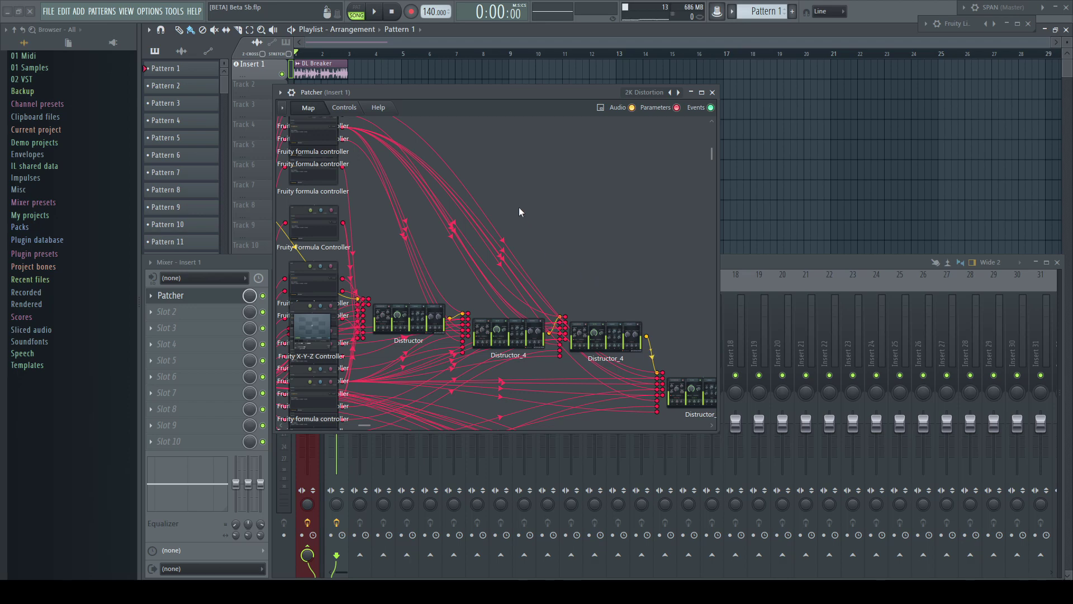
{"action": "scroll", "coordinate": [519, 206], "scroll_direction": "down", "scroll_amount": 2}
{"action": "scroll", "coordinate": [521, 208], "scroll_direction": "up", "scroll_amount": 2}
{"action": "scroll", "coordinate": [301, 203], "scroll_direction": "up", "scroll_amount": 1}
{"action": "scroll", "coordinate": [299, 203], "scroll_direction": "down", "scroll_amount": 1}
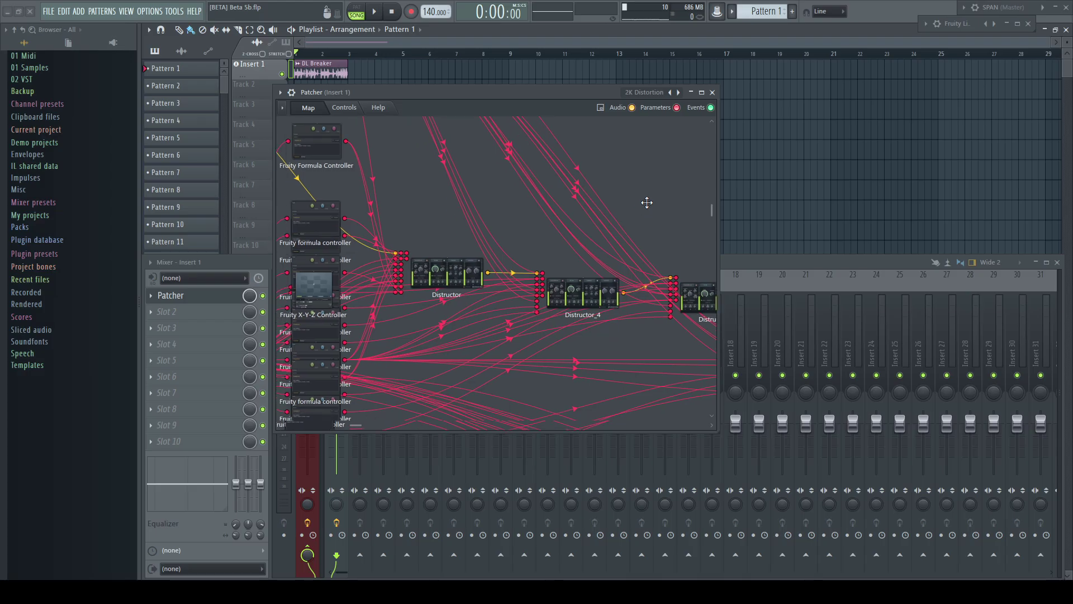
{"action": "left_click_drag", "start_coordinate": [481, 238], "coordinate": [575, 225]}
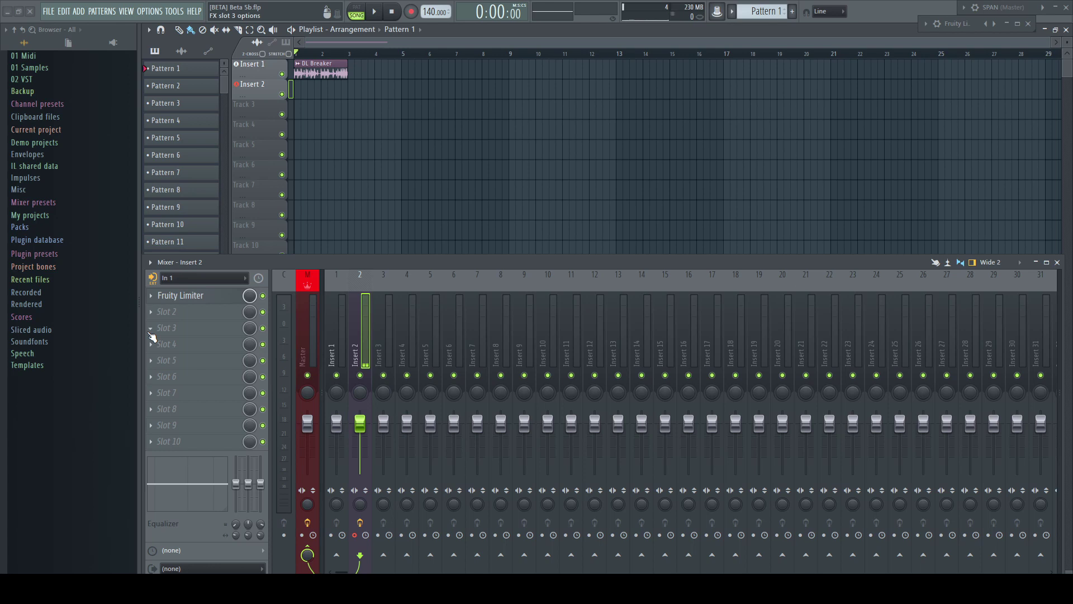
Step: Set external input monitoring on mixer Insert 2 to When armed, and disarm the track
{"action": "left_click", "coordinate": [152, 278]}
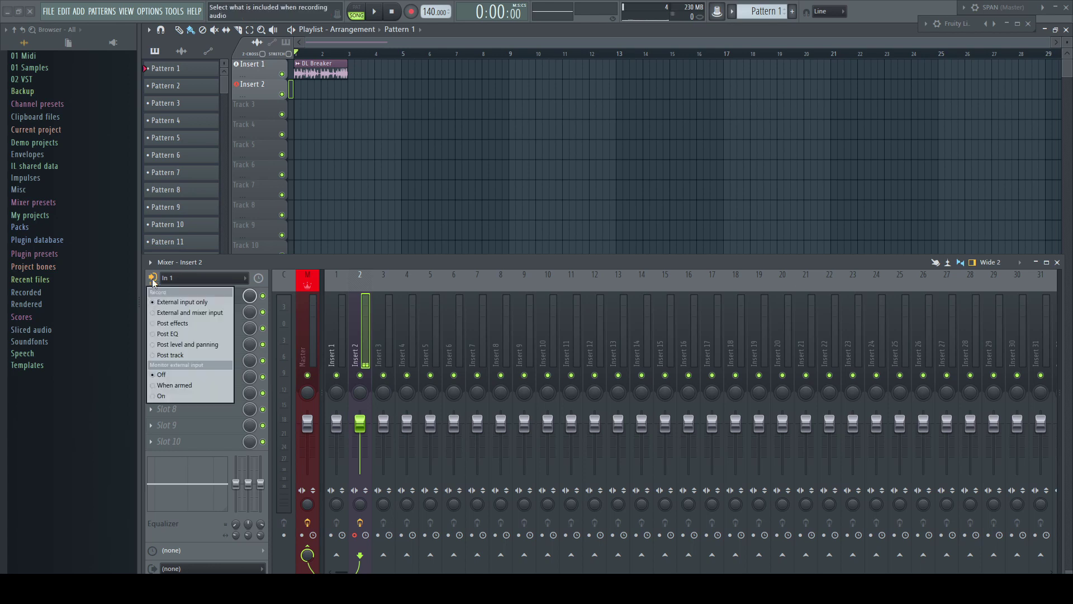
{"action": "left_click", "coordinate": [170, 384]}
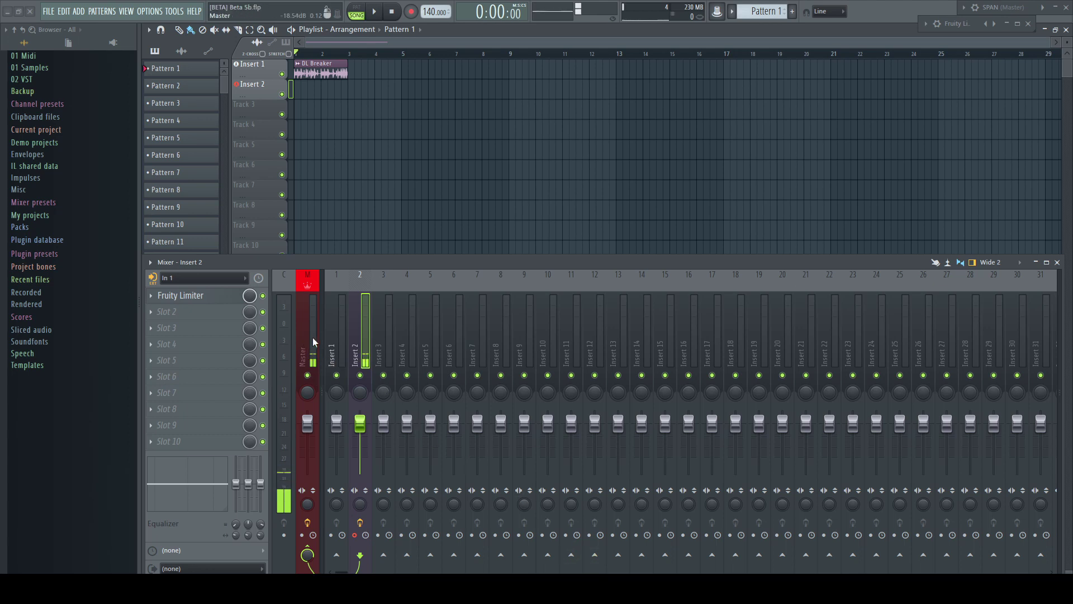
{"action": "left_click", "coordinate": [354, 535]}
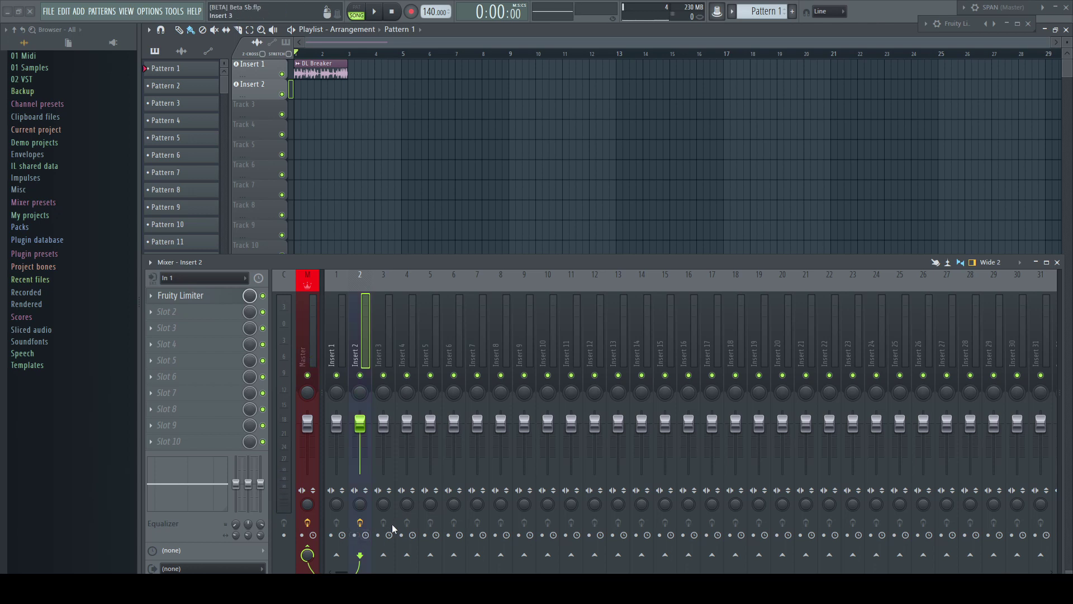
Step: Set external input monitoring on mixer Insert 2 to On, and change the track's audio input selection
{"action": "left_click", "coordinate": [153, 279]}
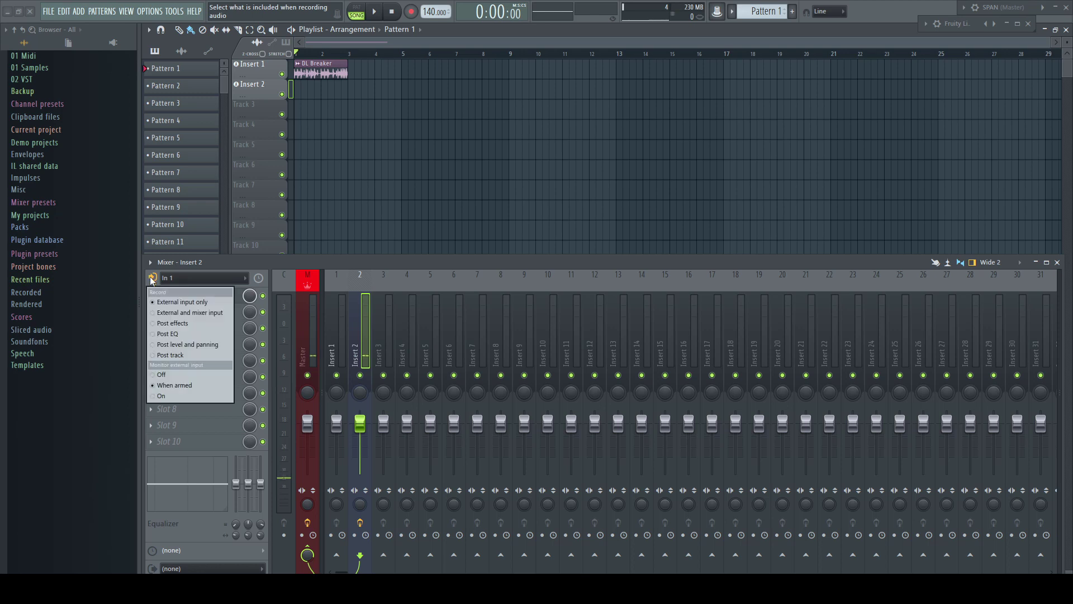
{"action": "left_click", "coordinate": [162, 396]}
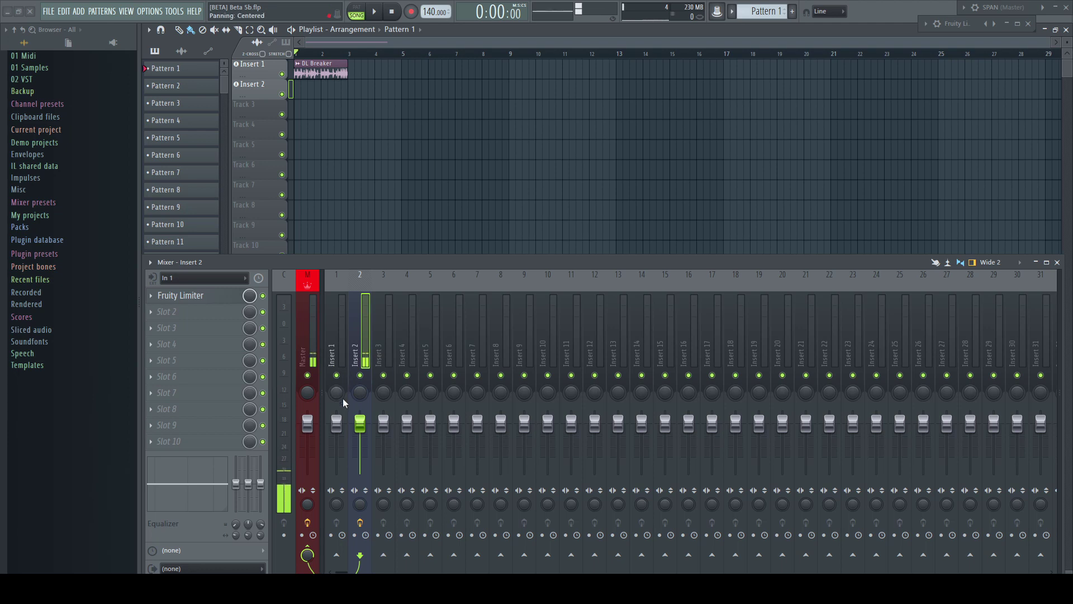
{"action": "left_click", "coordinate": [238, 278]}
{"action": "left_click", "coordinate": [200, 344]}
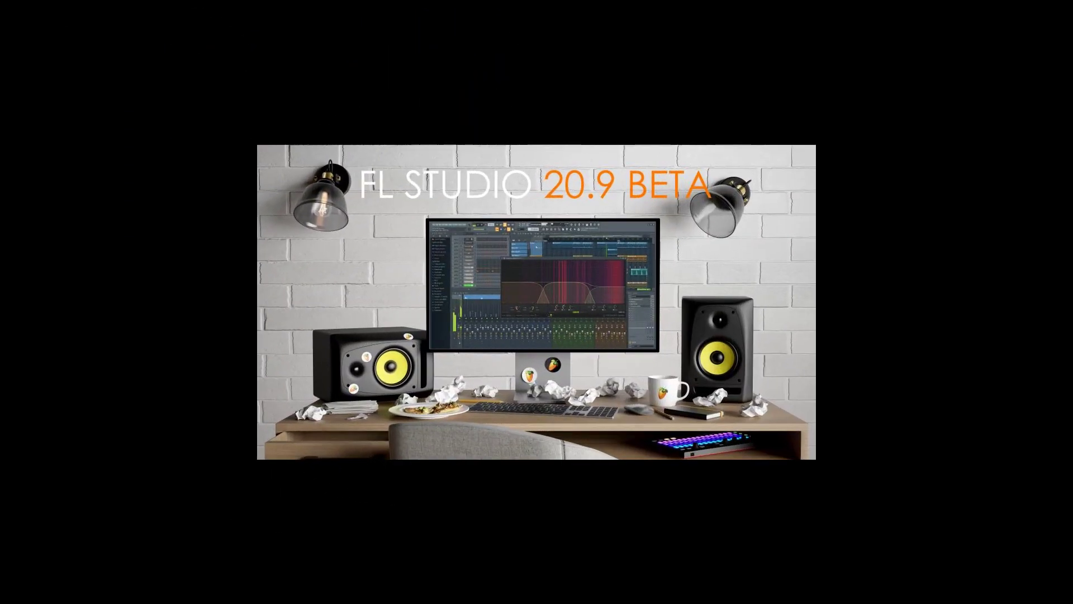